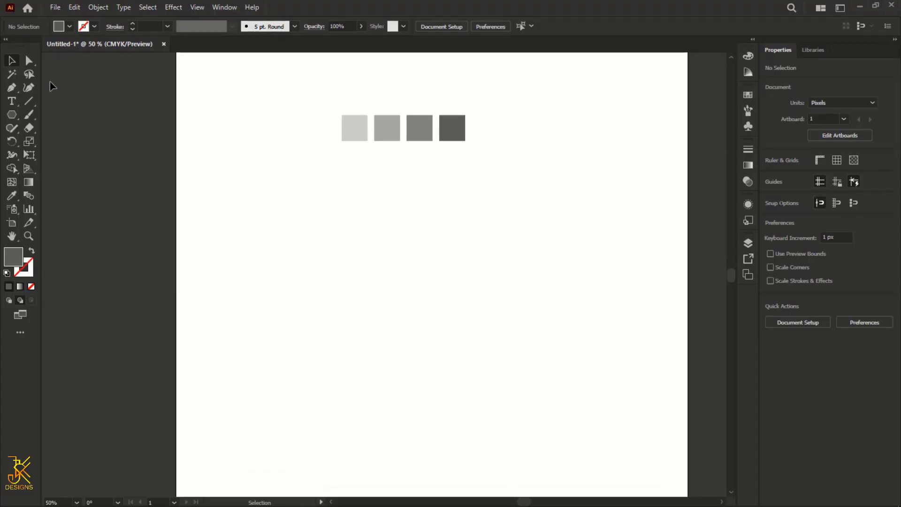
Step: Draw a long vertical line below the gray squares with a black stroke
click(28, 102)
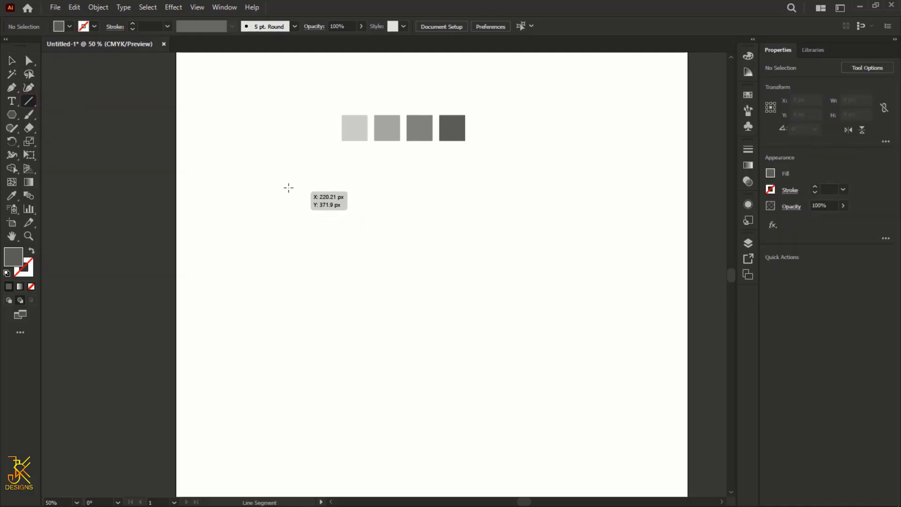
drag(290, 185, 289, 362)
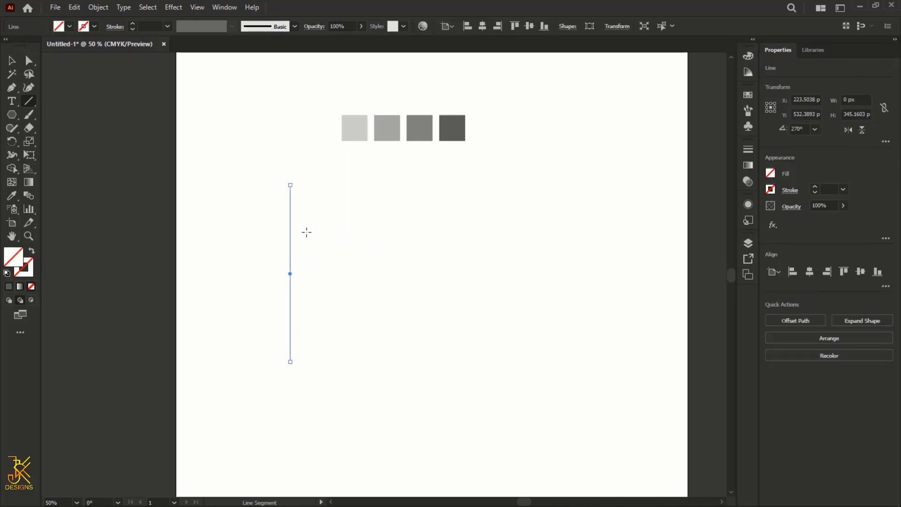
click(770, 189)
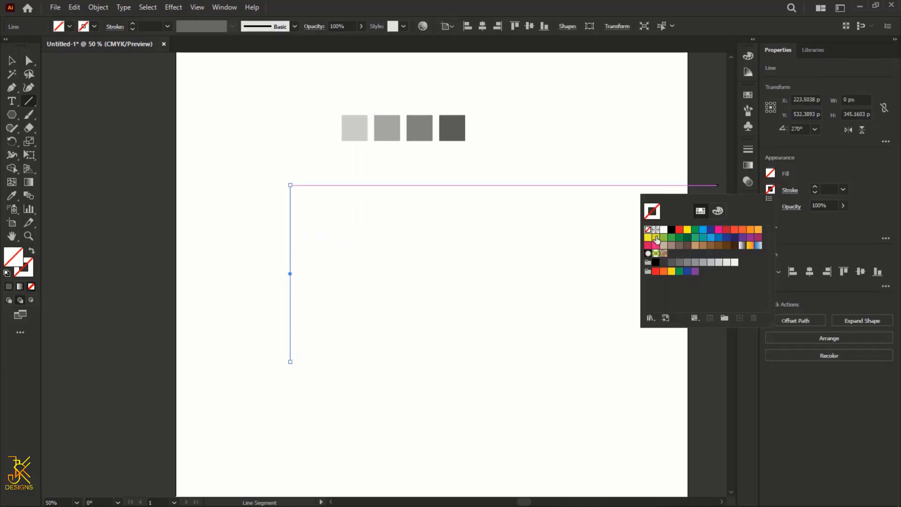
click(671, 230)
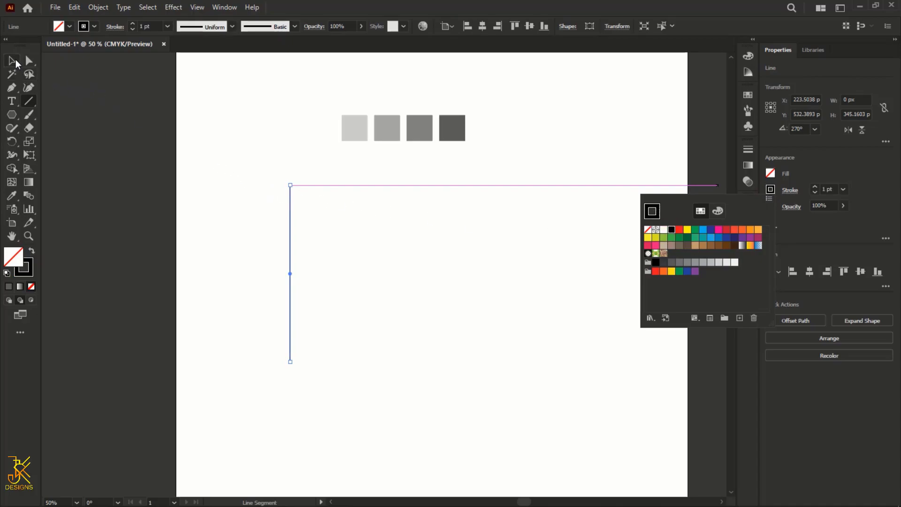
key(Escape)
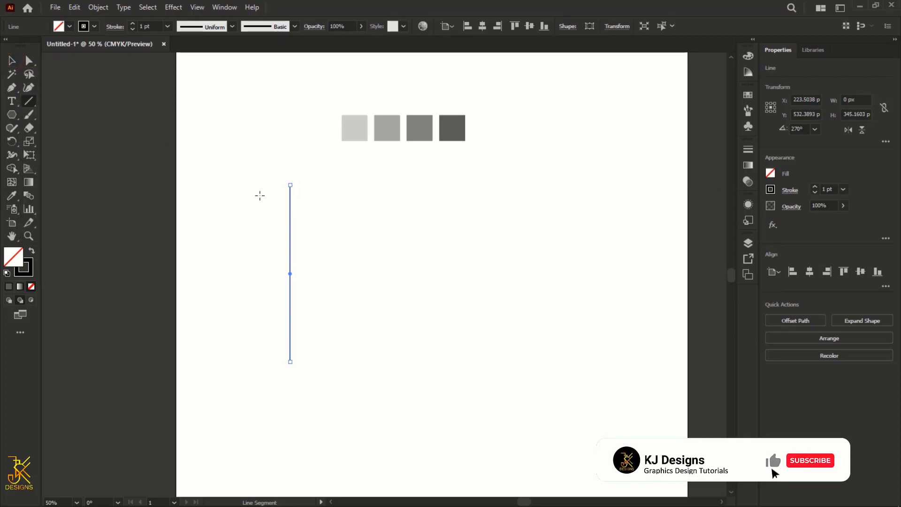
Step: Undo an accidental diagonal line and dismiss the line settings, keeping only the vertical line
drag(255, 185, 383, 299)
key(ctrl+z)
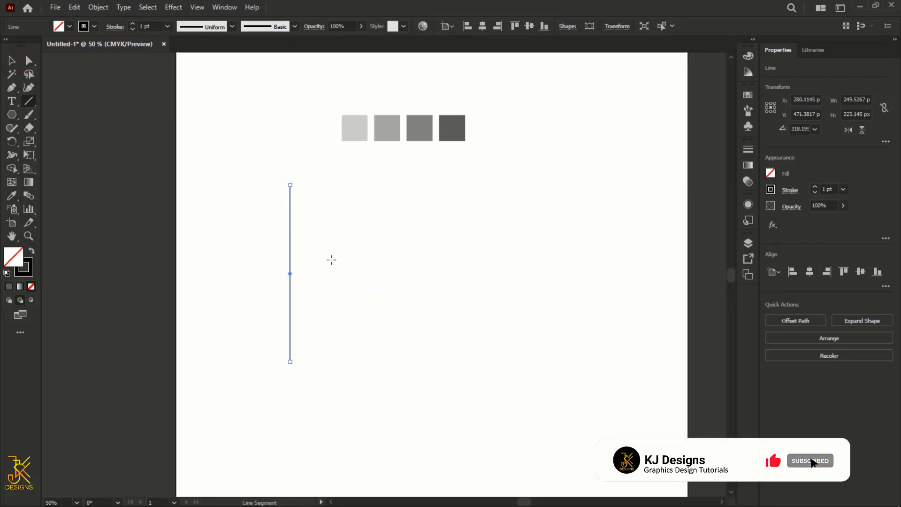
scroll(296, 215, up, 2)
scroll(290, 219, up, 1)
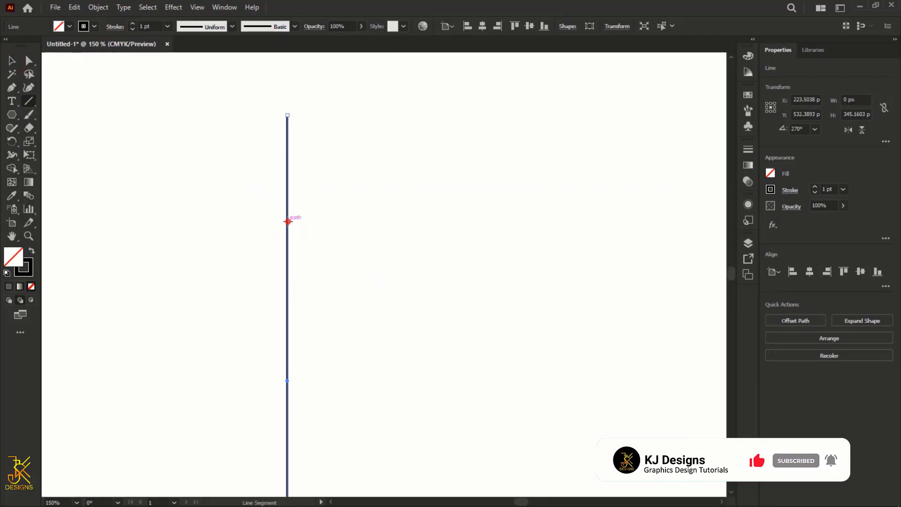
click(287, 220)
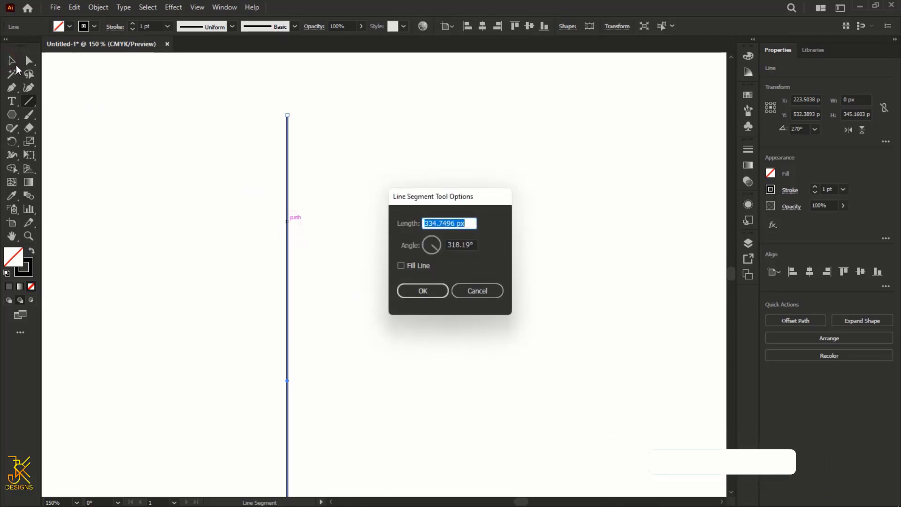
click(456, 293)
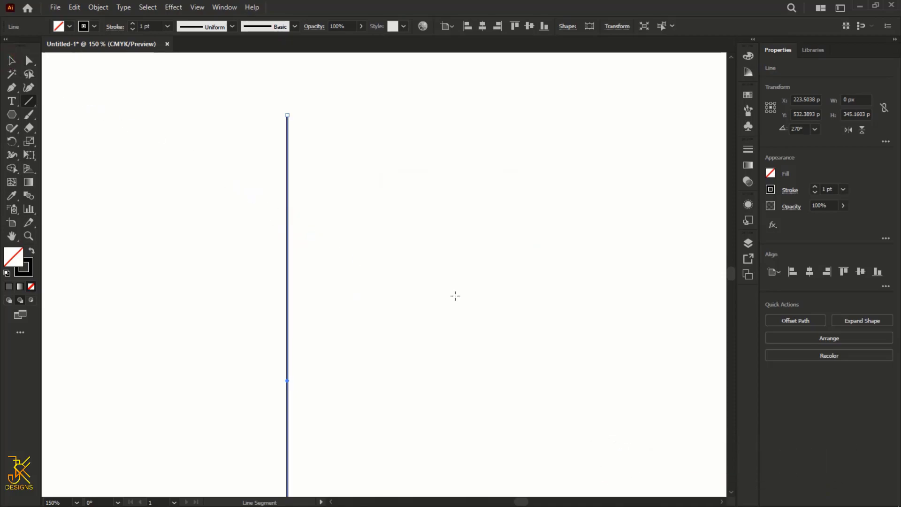
click(12, 60)
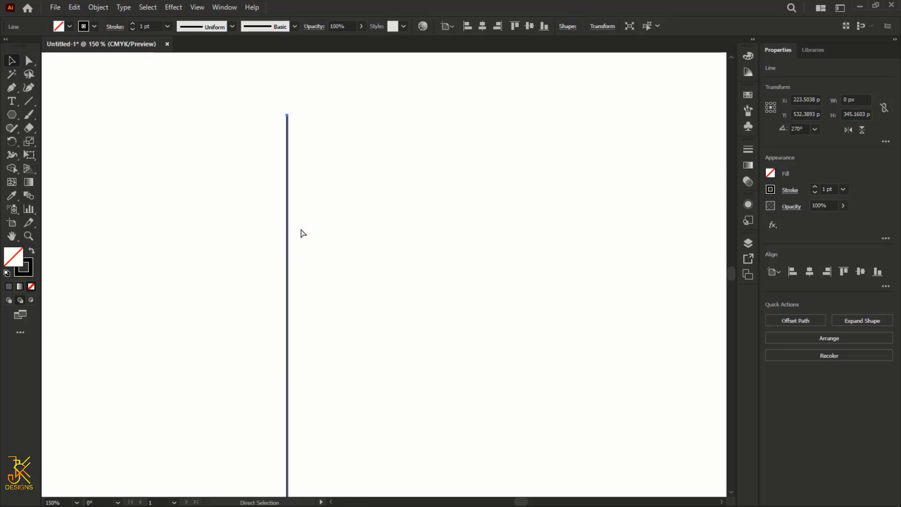
scroll(300, 230, right, 1)
scroll(292, 227, down, 2)
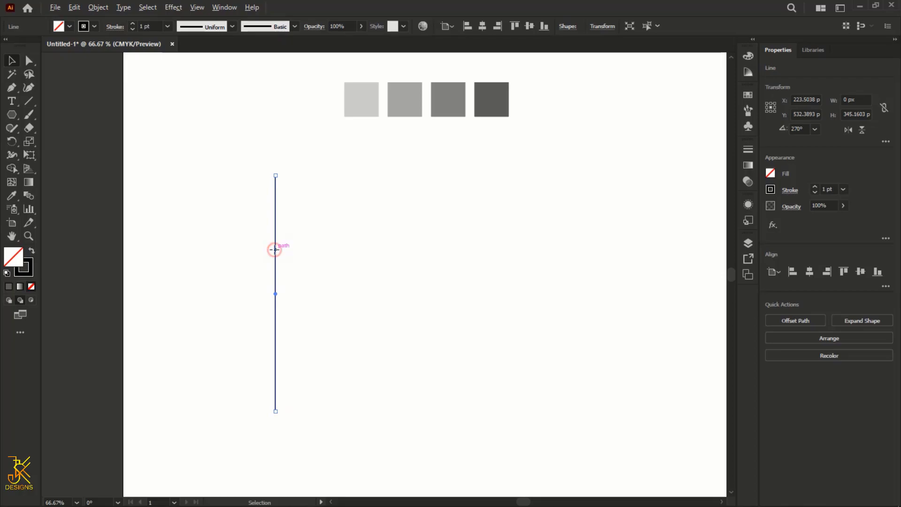
Step: Duplicate the line slightly right and repeat three times, giving five evenly spaced vertical lines
drag(275, 253, 288, 254)
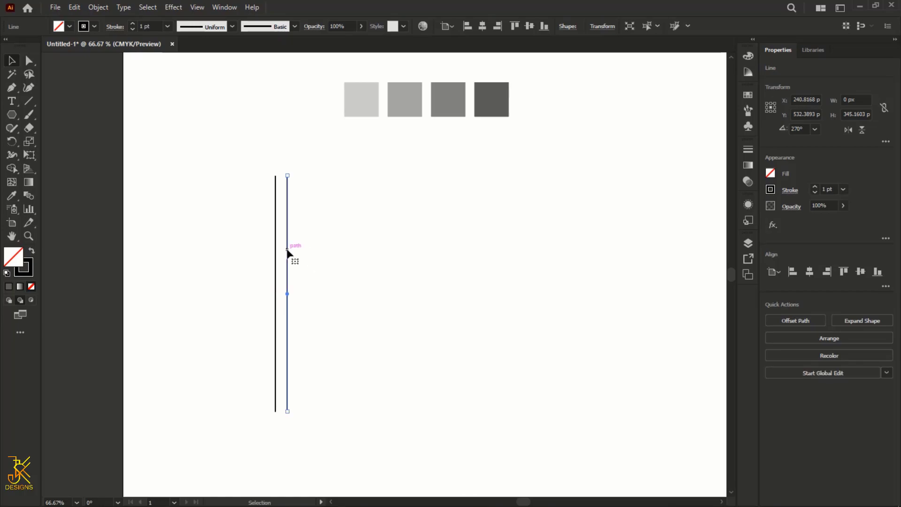
key(ctrl)
key(ctrl+d)
key(ctrl+d)
key(ctrl+d)
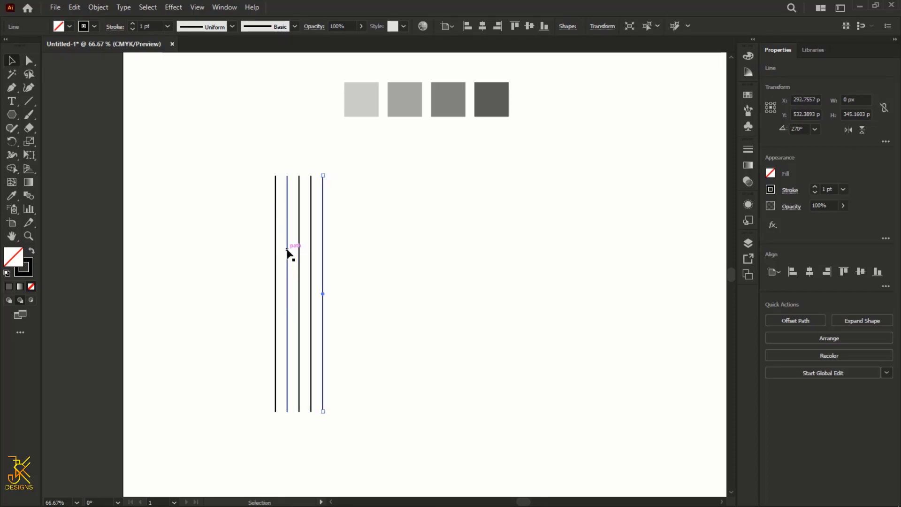
mouse_move(228, 150)
mouse_down()
mouse_move(331, 323)
mouse_move(437, 325)
mouse_up()
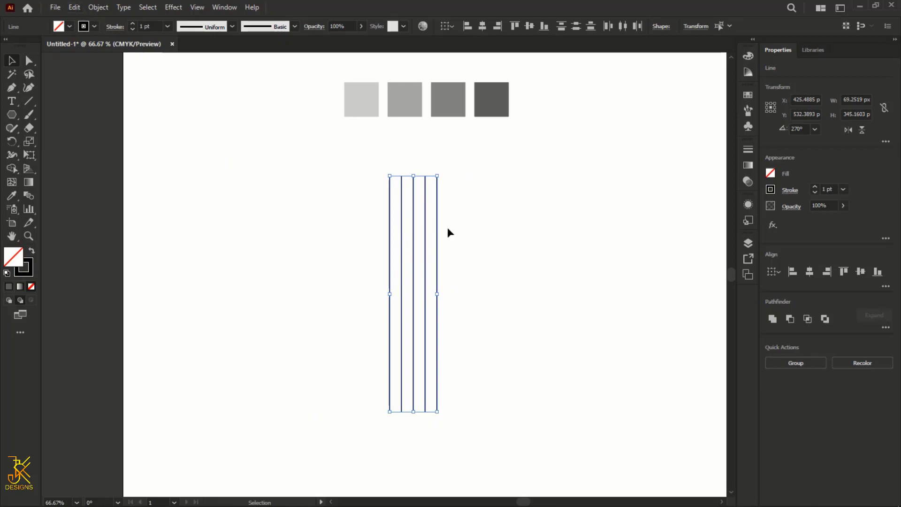
Step: Paste a copy of the five lines in place and rotate it 90° to run horizontally
click(74, 8)
click(110, 63)
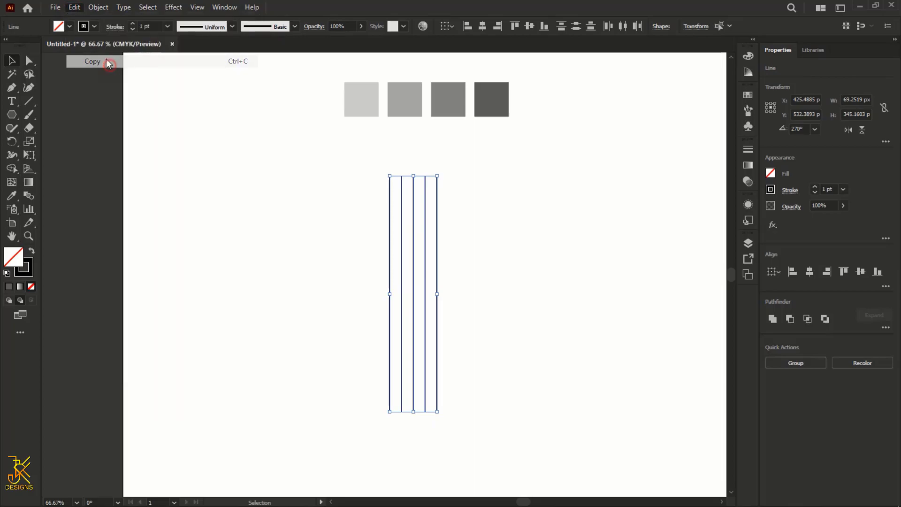
click(74, 8)
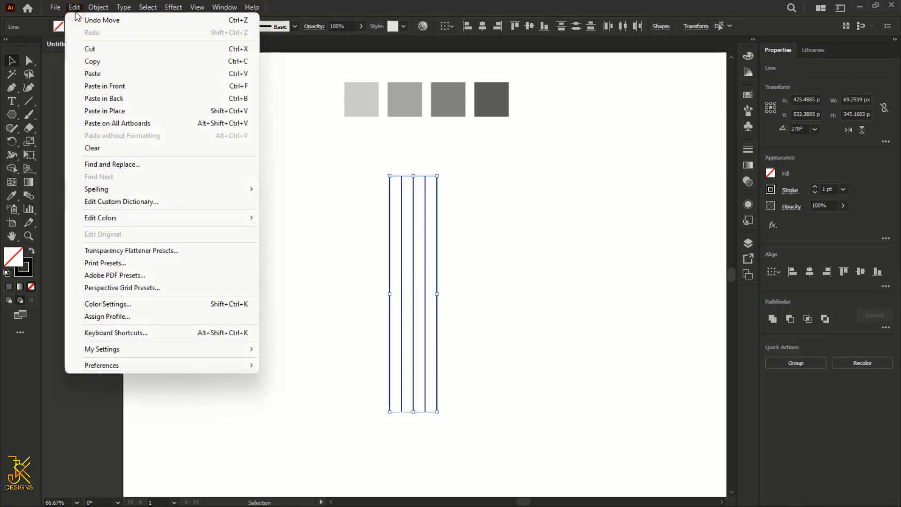
click(111, 112)
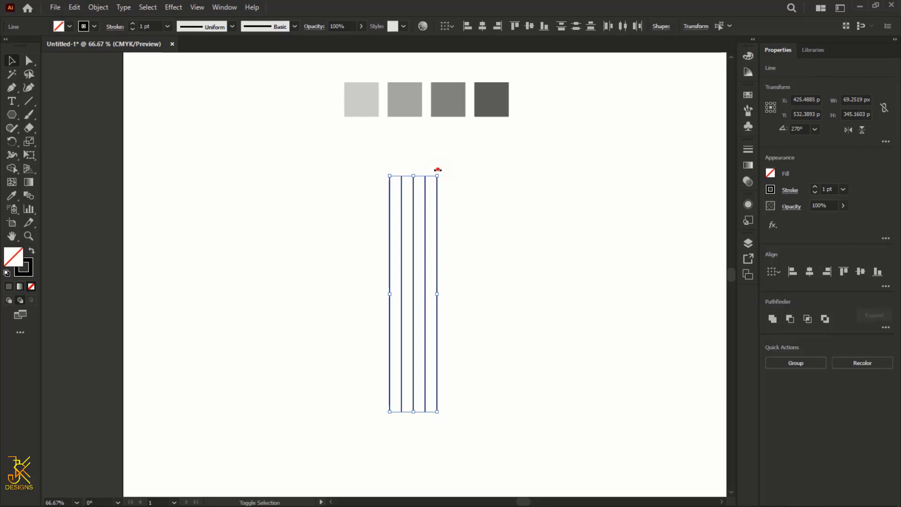
mouse_move(439, 170)
mouse_down()
mouse_move(495, 207)
mouse_move(536, 292)
mouse_up()
scroll(459, 306, up, 2)
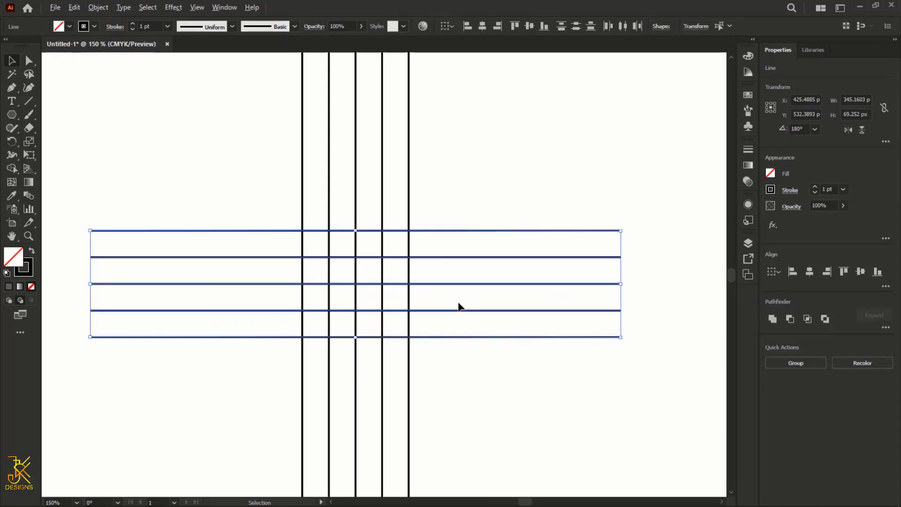
scroll(458, 306, up, 1)
click(96, 87)
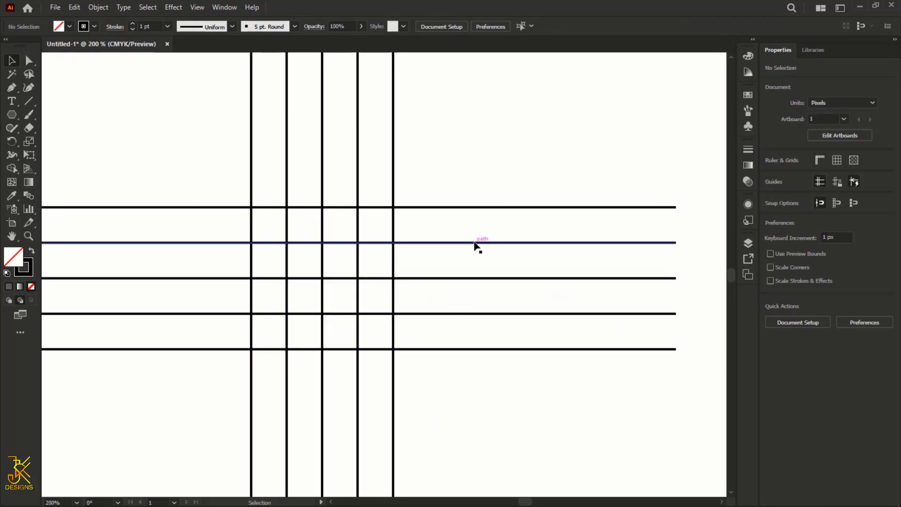
Step: Move the second horizontal line down and nudge the fourth horizontal line up twice
click(475, 243)
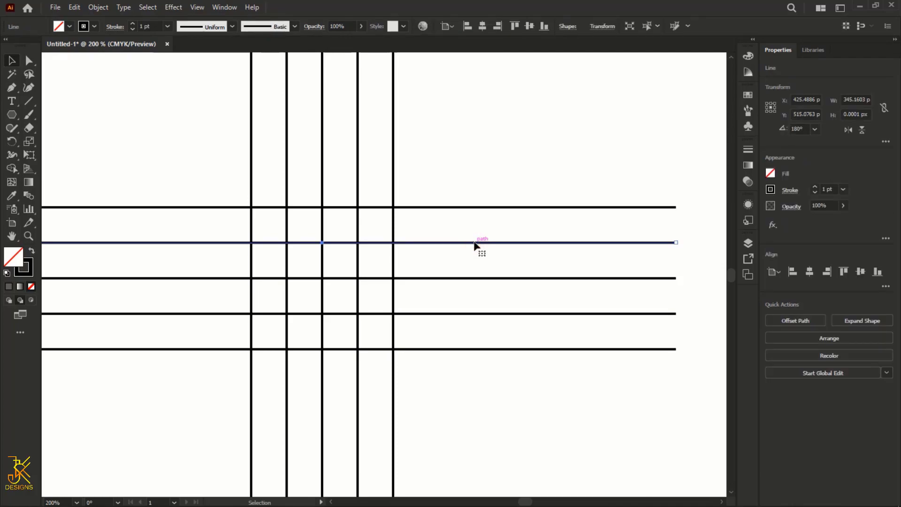
drag(474, 243, 475, 246)
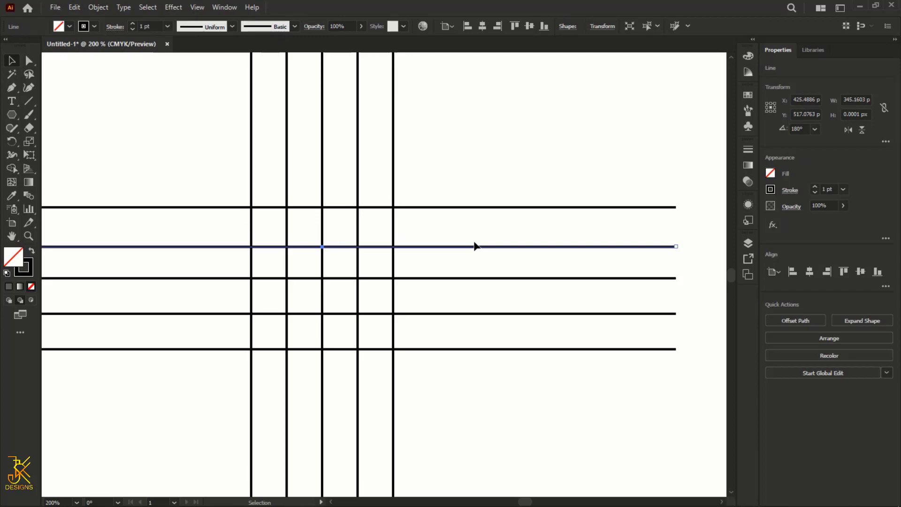
click(439, 314)
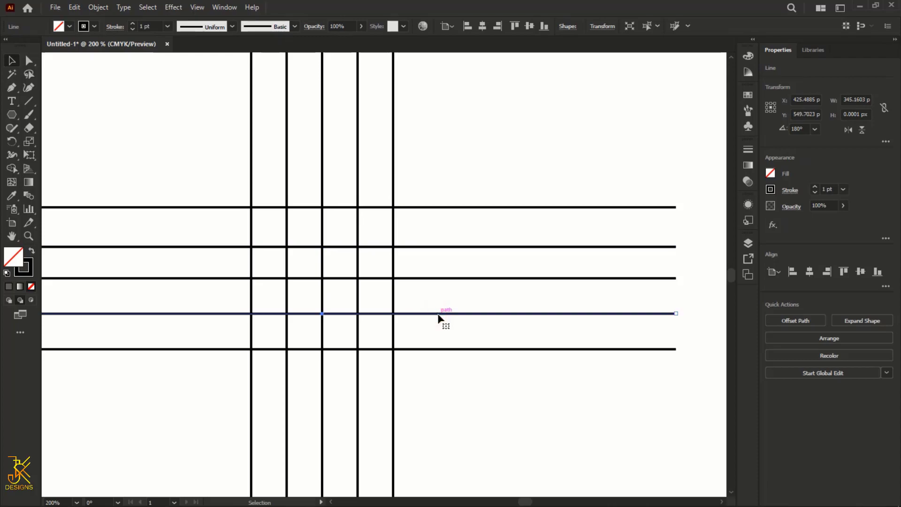
key(Up)
key(Up)
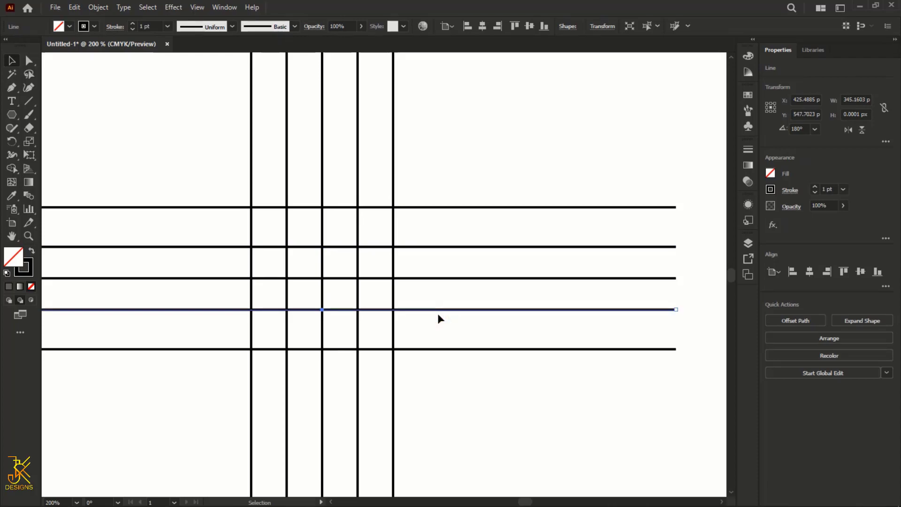
key(Up)
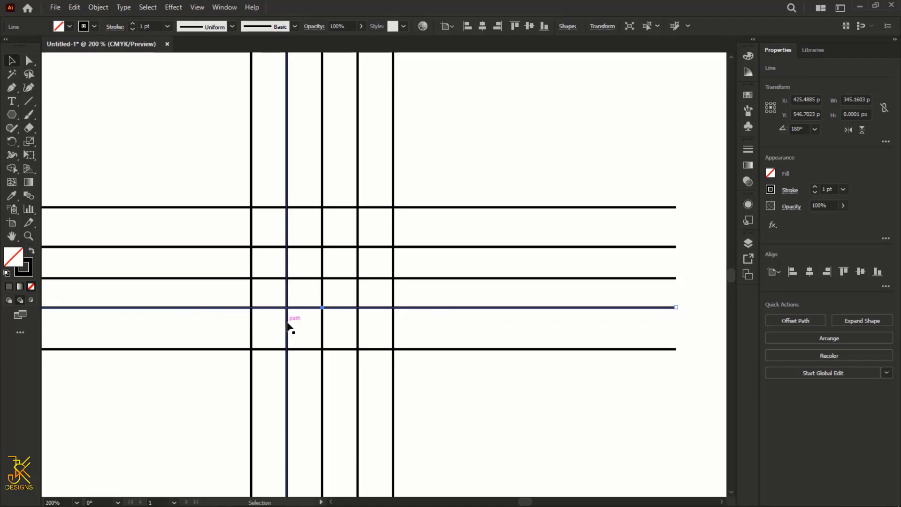
Step: Nudge the second vertical line right and the fourth vertical line left
click(287, 324)
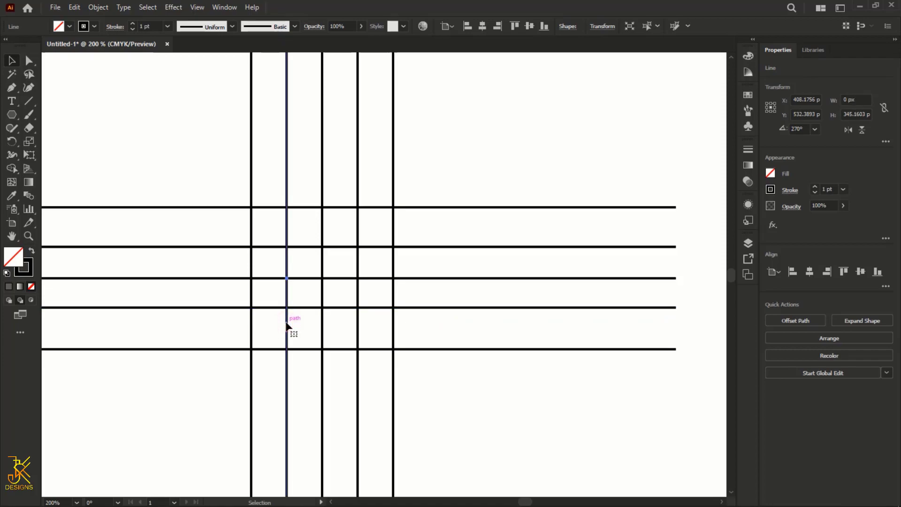
key(Right)
key(Right)
key(Right)
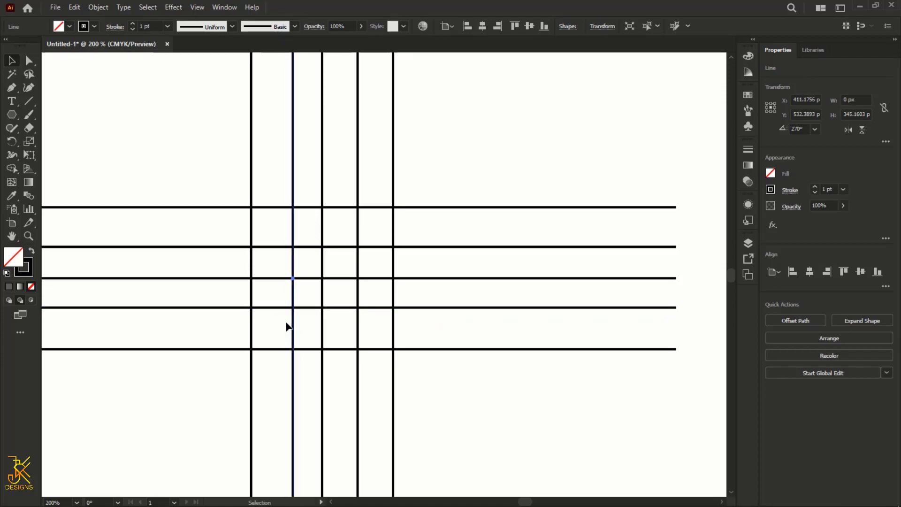
click(358, 333)
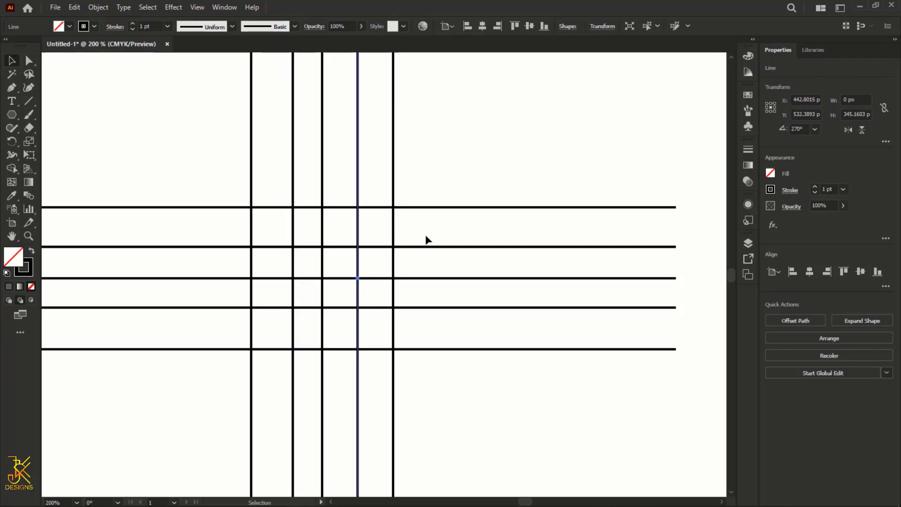
key(Left)
key(Left)
key(Left)
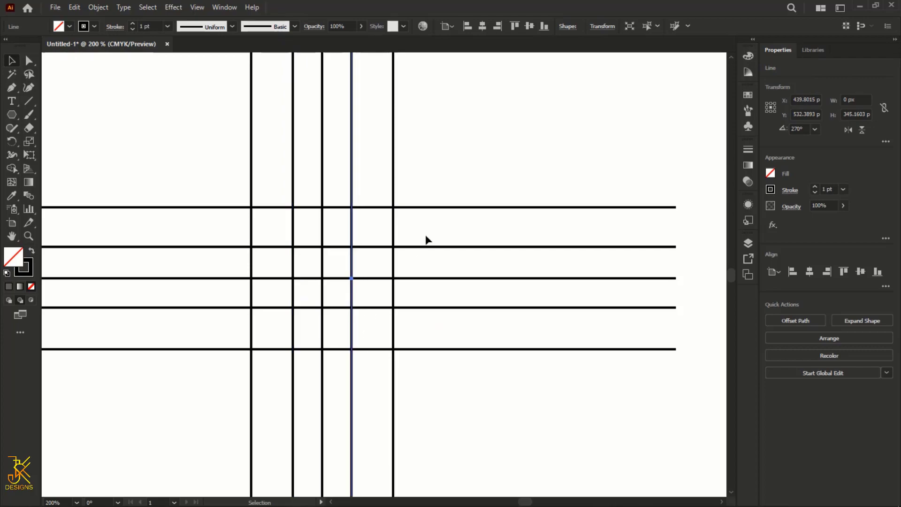
scroll(406, 214, down, 3)
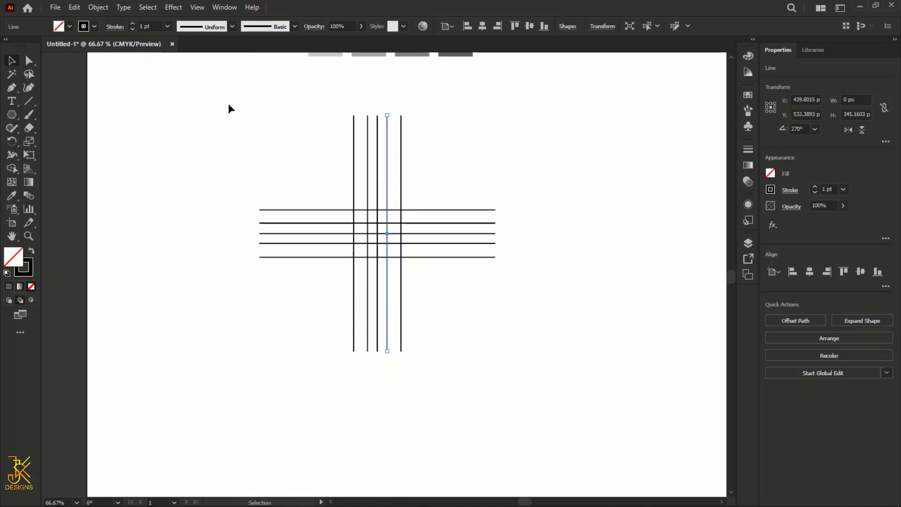
Step: Select the whole line grid and rotate it 45° into a diagonal X, then deselect
drag(228, 103, 575, 353)
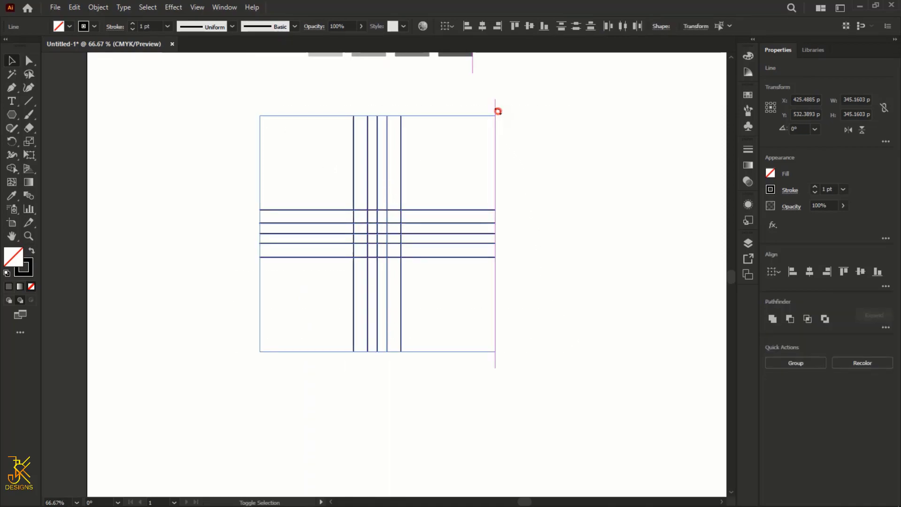
mouse_move(498, 115)
mouse_down()
mouse_move(468, 91)
mouse_move(408, 82)
mouse_up()
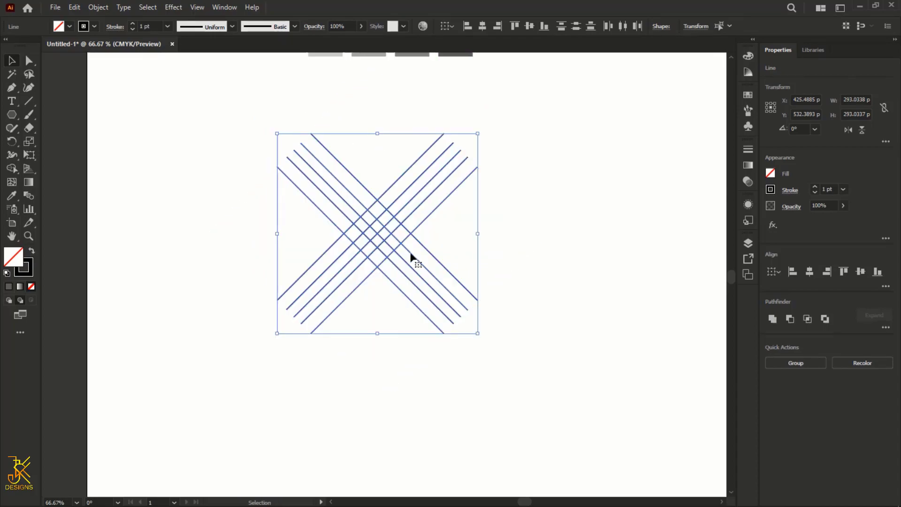
click(364, 401)
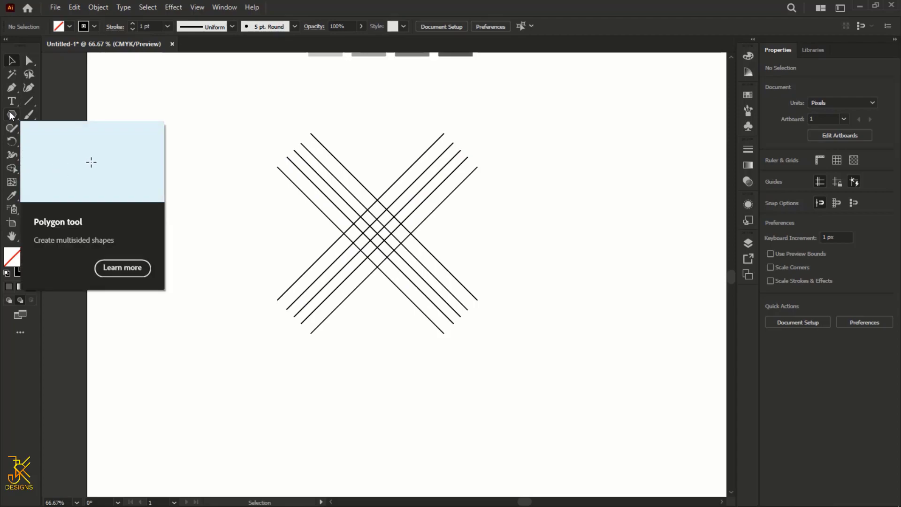
Step: Draw a hexagon left of the lines and rotate it so a point faces up
click(12, 115)
drag(146, 173, 175, 224)
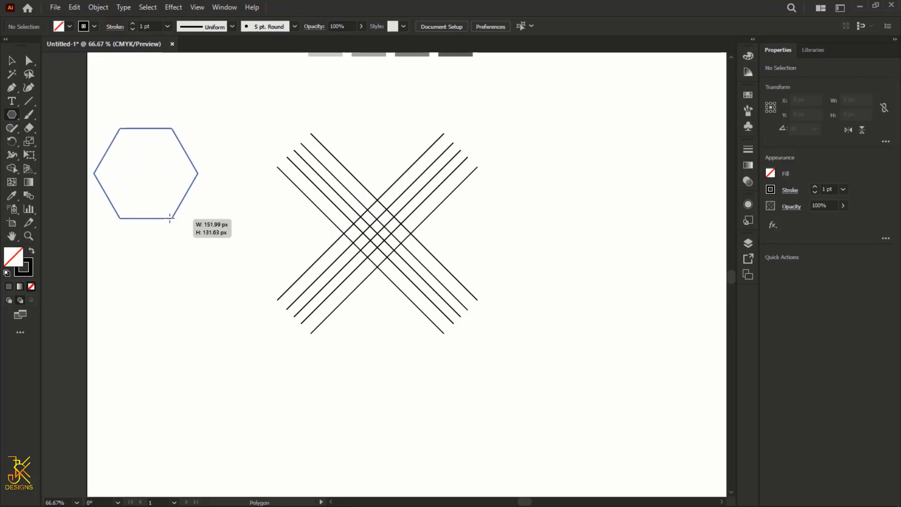
drag(176, 224, 170, 214)
mouse_move(197, 131)
mouse_down()
mouse_move(183, 233)
mouse_move(189, 271)
mouse_up()
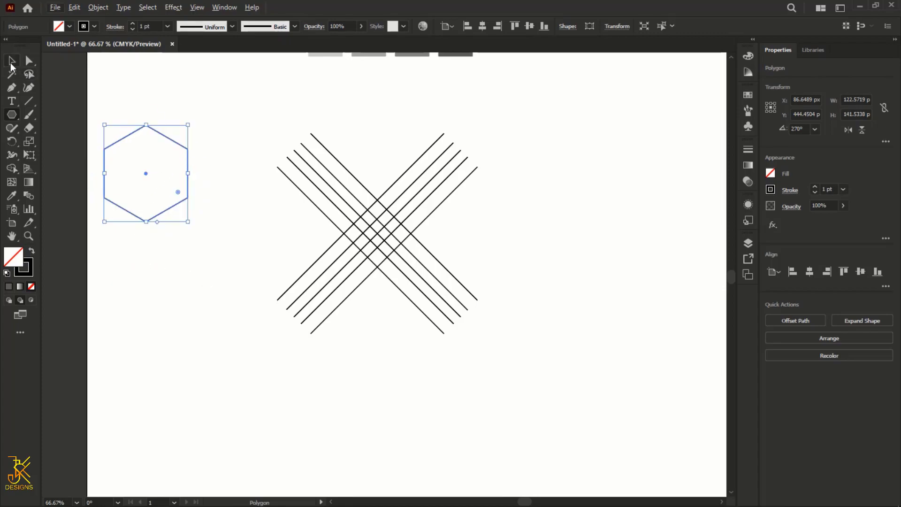
Step: Move the hexagon onto the centre of the X of lines
click(12, 60)
drag(188, 184, 419, 257)
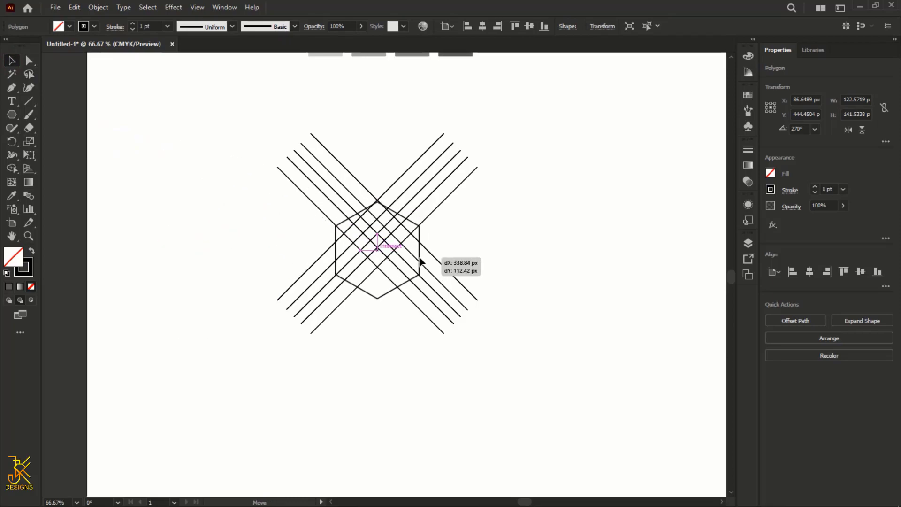
drag(419, 257, 419, 257)
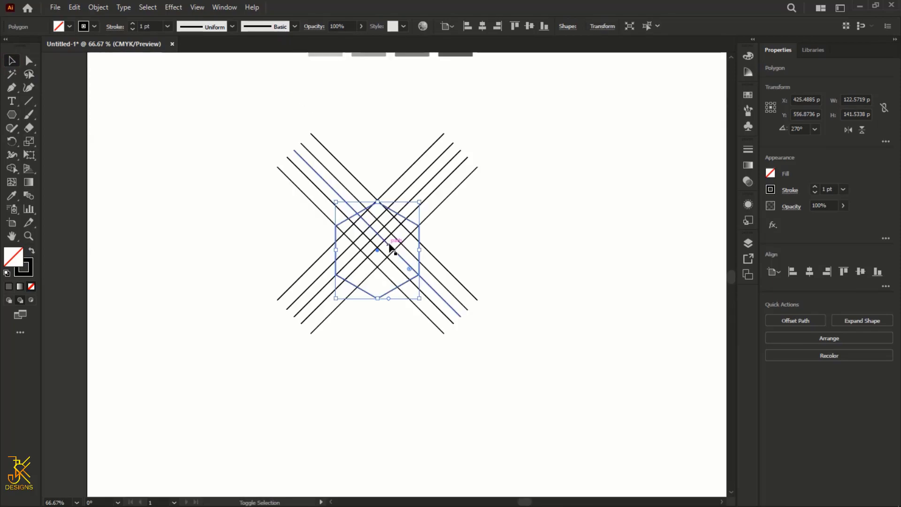
key(ctrl+plus)
key(ctrl+plus)
alt+scroll(379, 227, up, 1)
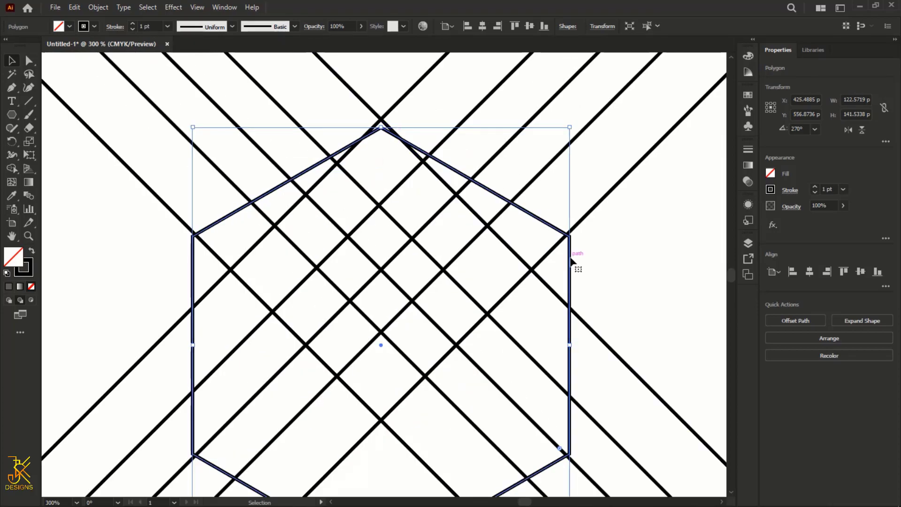
Step: Snap the hexagon's top and bottom points onto intersections, resizing it to about 85 × 98 px
drag(569, 251, 568, 241)
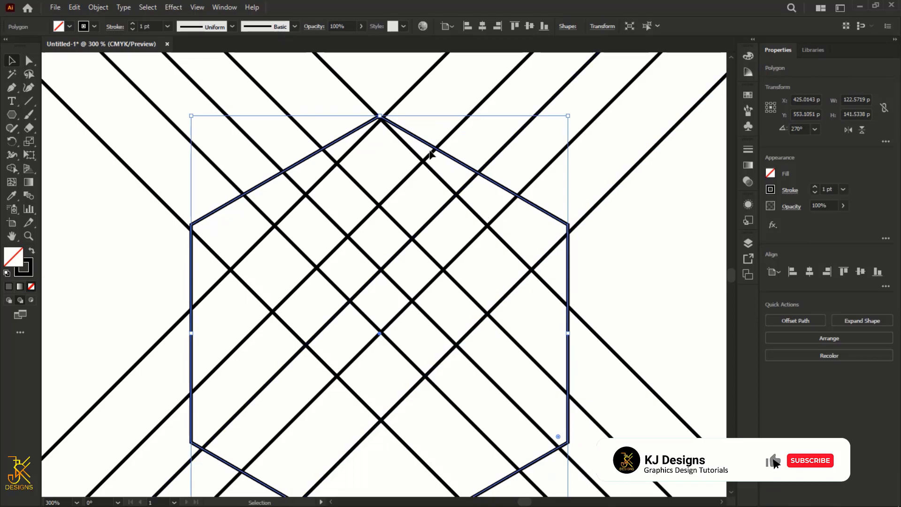
drag(389, 122, 387, 124)
scroll(418, 139, down, 1)
scroll(418, 139, down, 1)
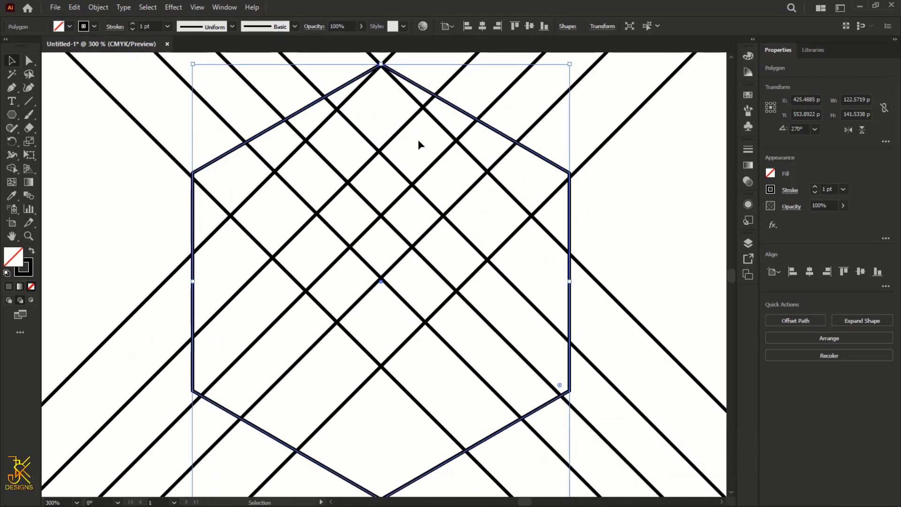
scroll(418, 139, down, 1)
scroll(417, 139, down, 1)
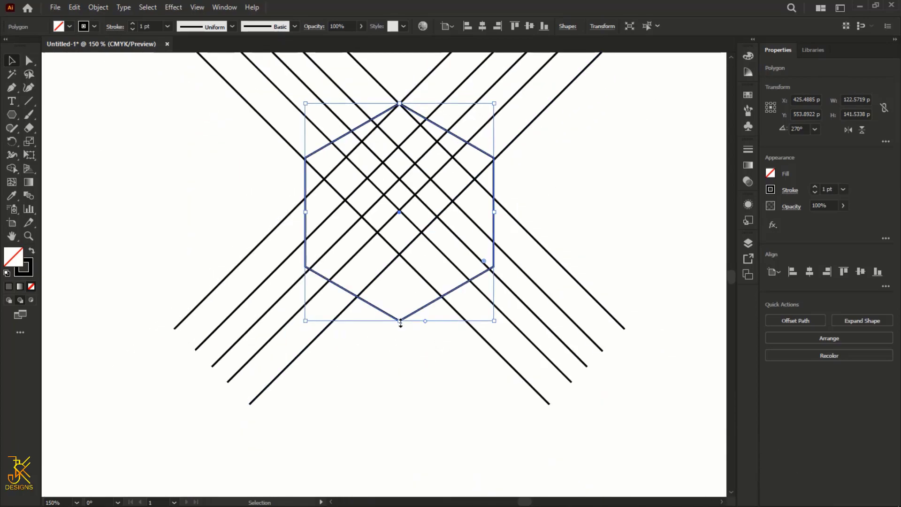
drag(400, 320, 399, 258)
scroll(400, 257, up, 4)
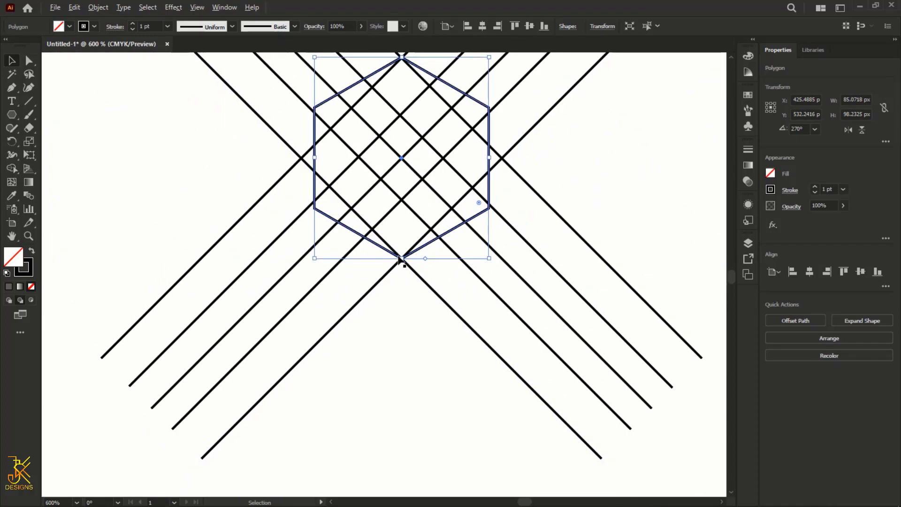
scroll(400, 257, down, 5)
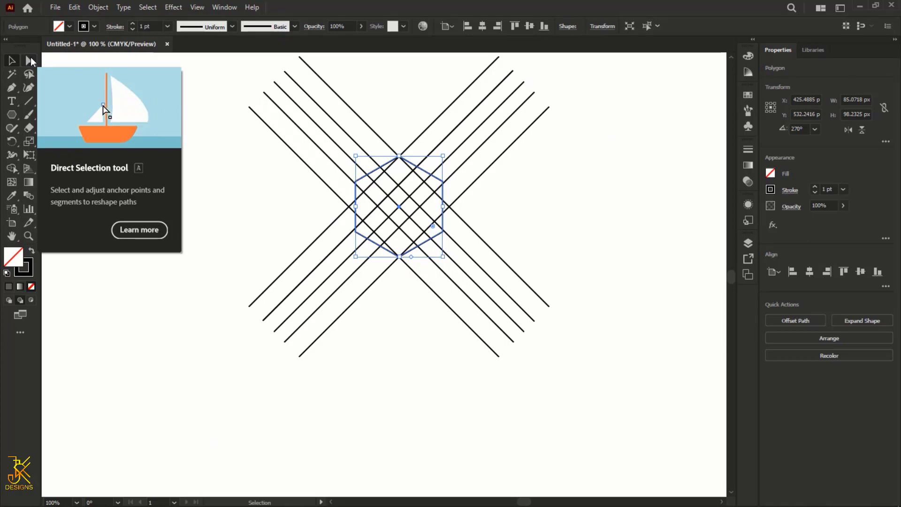
Step: Round all the hexagon's corners to a radius of about 13.4 px
click(30, 60)
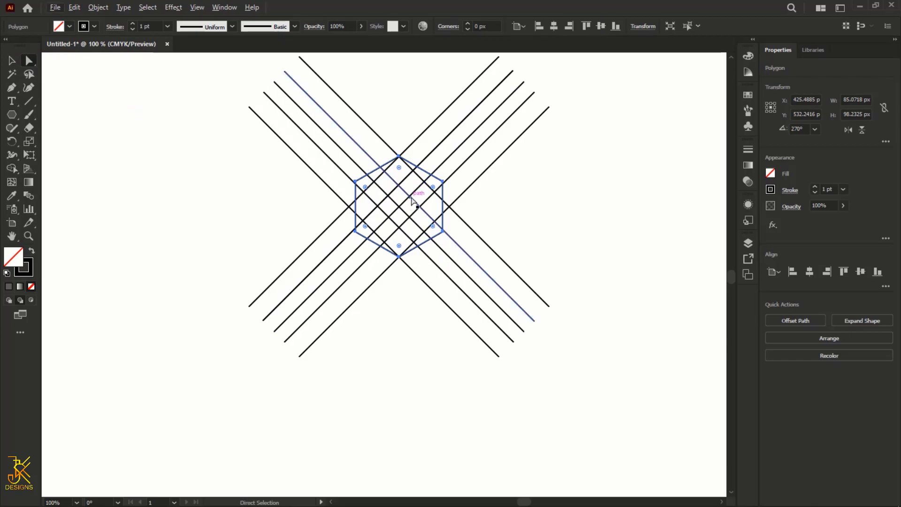
alt+scroll(409, 200, up, 1)
alt+scroll(411, 199, up, 1)
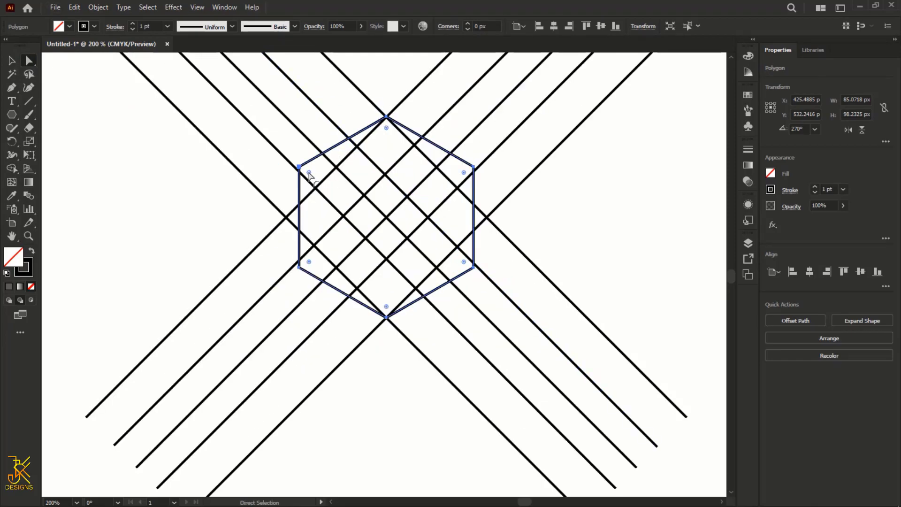
drag(309, 172, 328, 184)
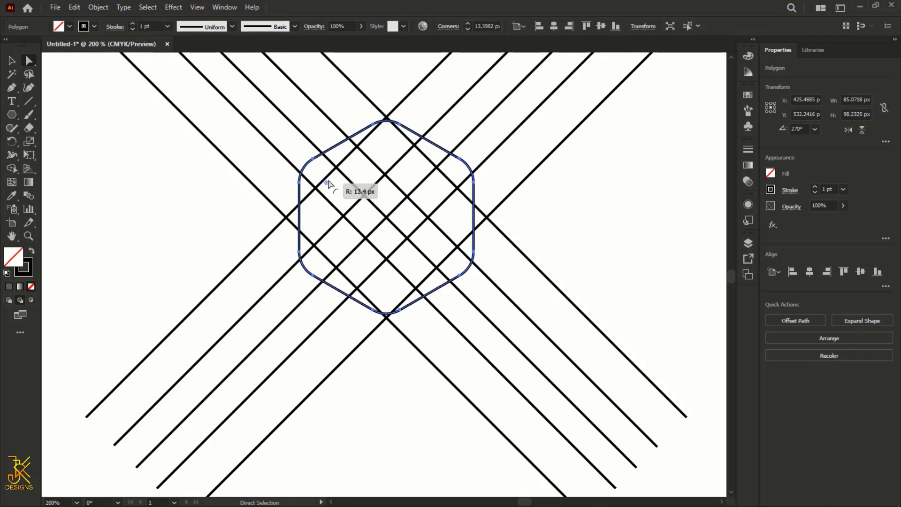
Step: Refit the rounded hexagon's top and bottom points onto intersections, about 85 × 97.5 px
click(12, 60)
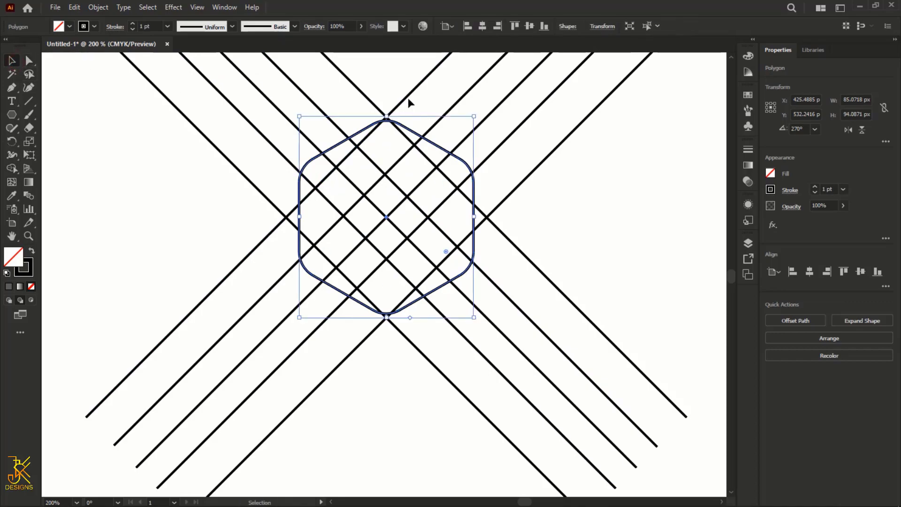
drag(387, 128, 387, 124)
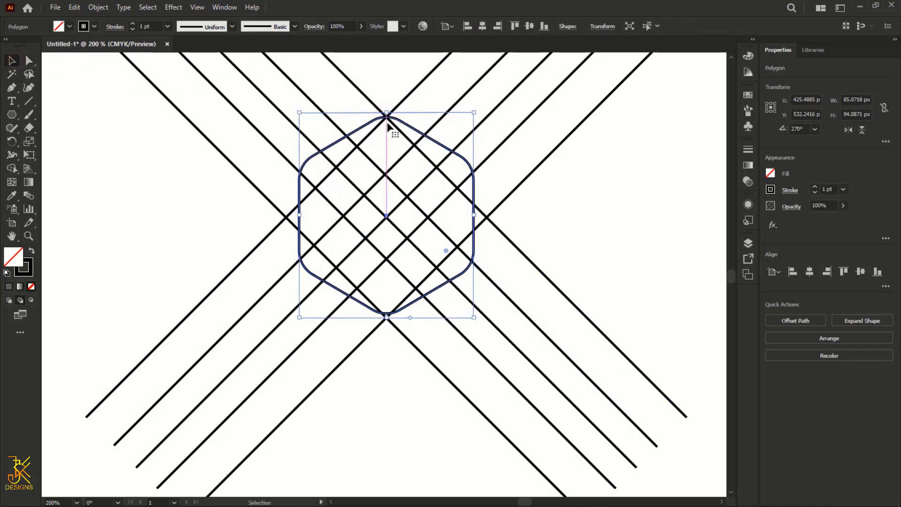
scroll(387, 124, up, 1)
scroll(376, 124, up, 1)
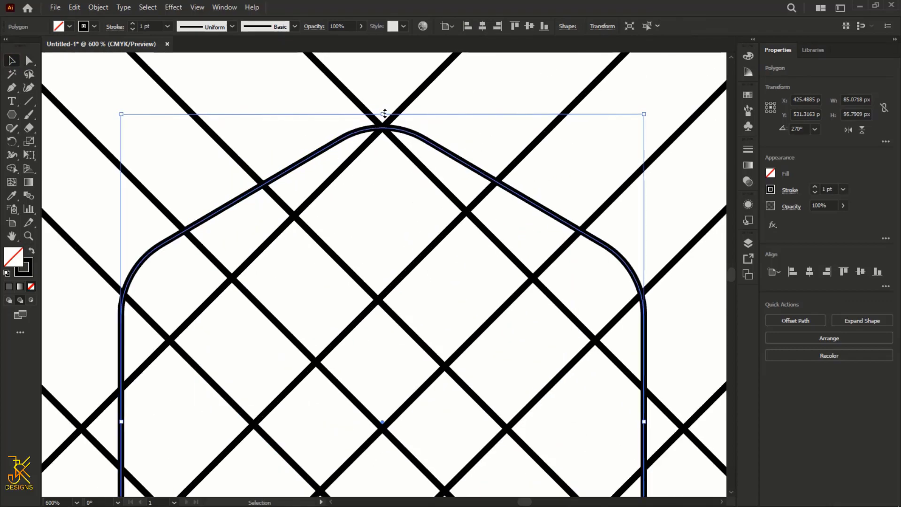
scroll(382, 134, down, 2)
scroll(387, 177, down, 5)
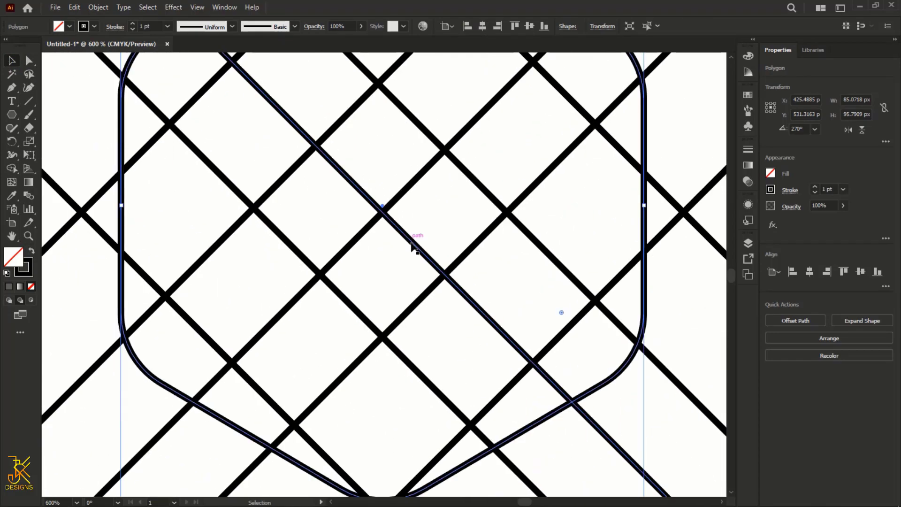
scroll(413, 242, down, 2)
scroll(408, 361, down, 2)
drag(382, 379, 384, 390)
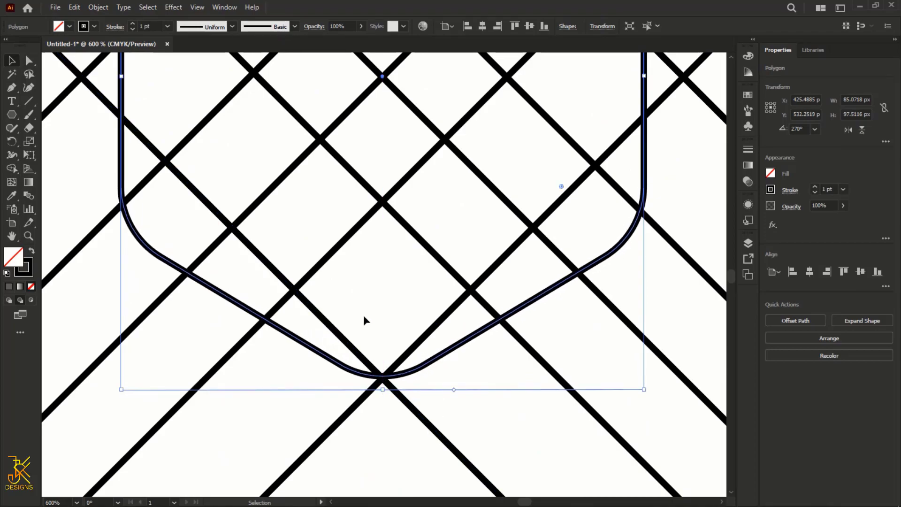
scroll(363, 315, down, 4)
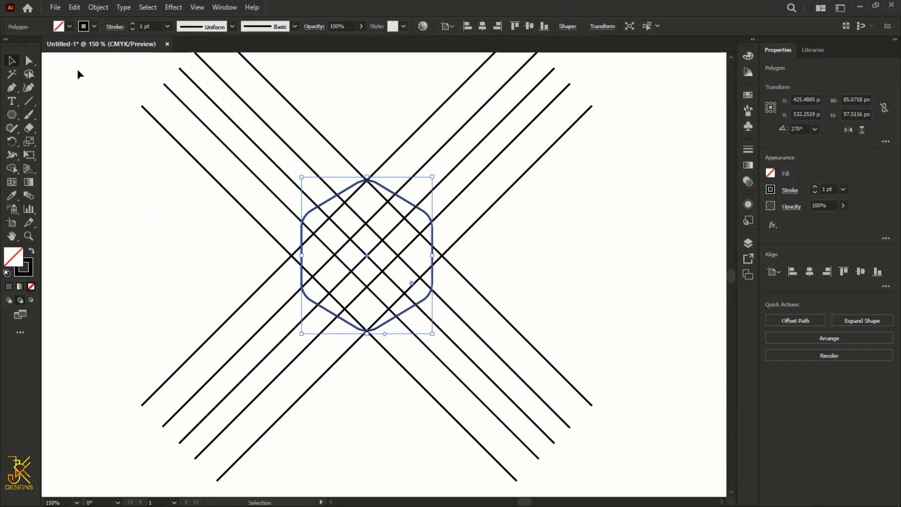
Step: Select the lines and hexagon together and set a gray fill for Shape Builder
drag(78, 74, 708, 427)
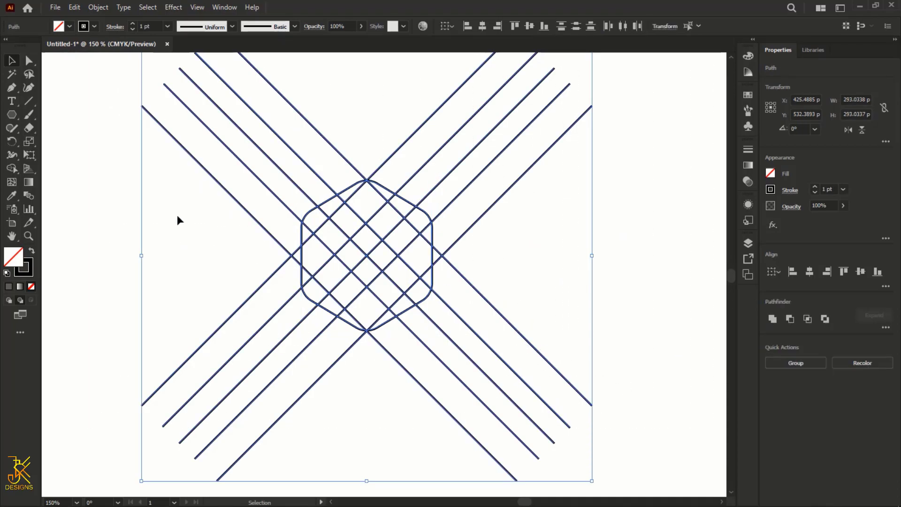
click(12, 168)
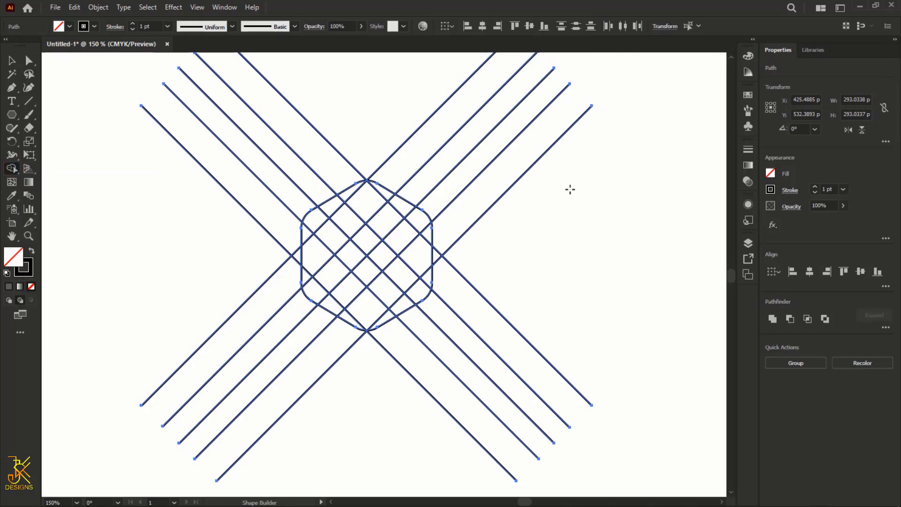
click(770, 173)
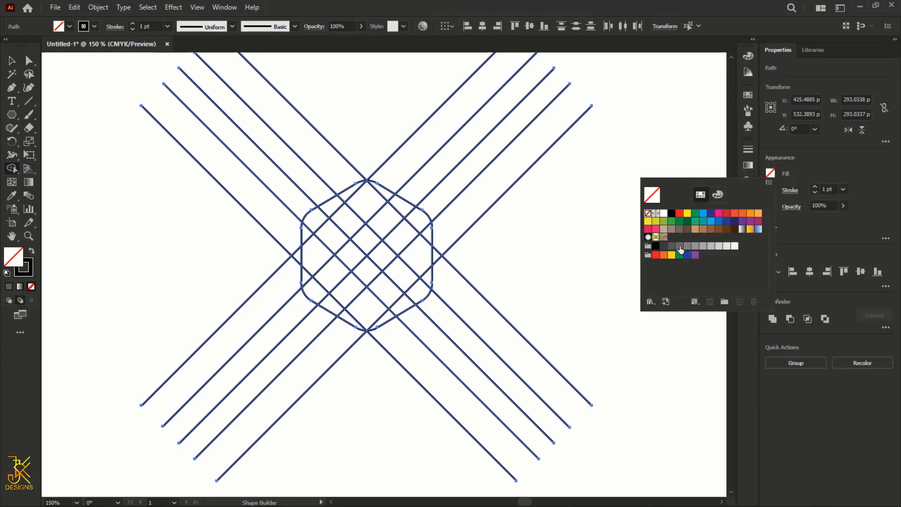
click(679, 246)
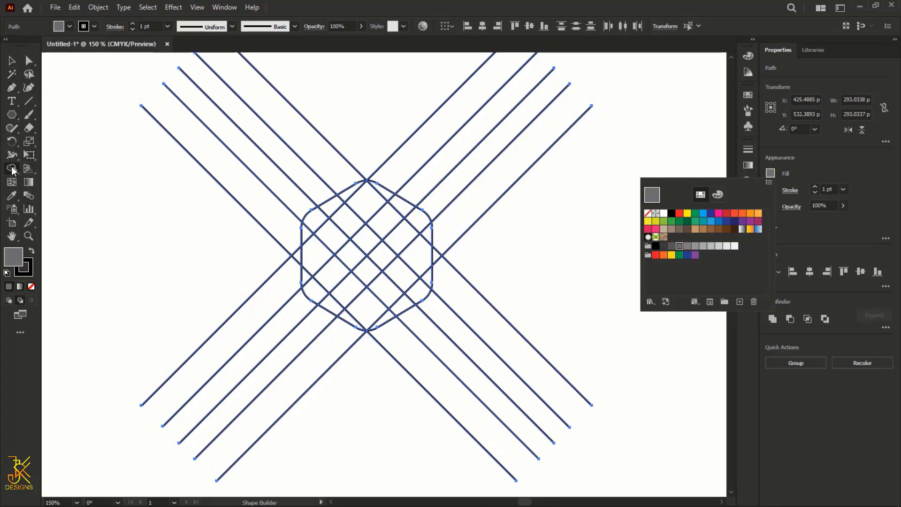
click(11, 168)
Step: Merge the grid cells into the top, right and bottom bands of the hexagon
scroll(399, 203, up, 1)
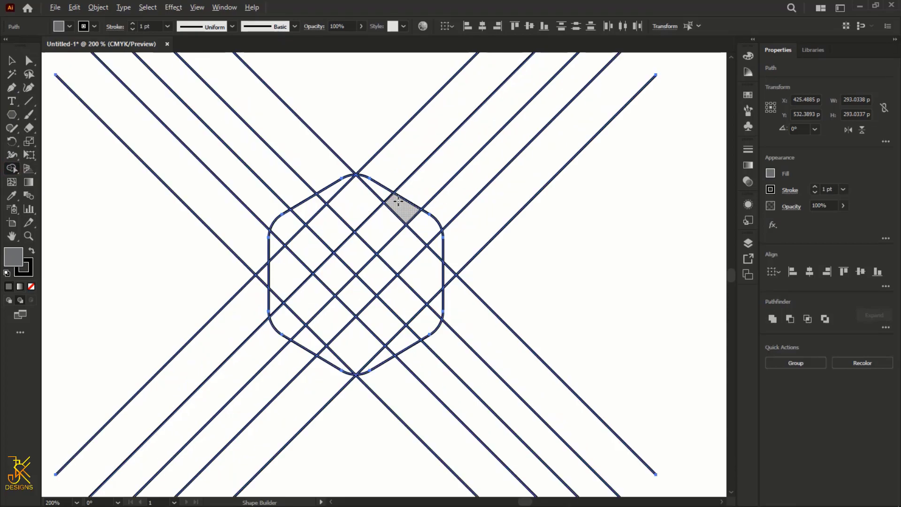
scroll(399, 202, up, 2)
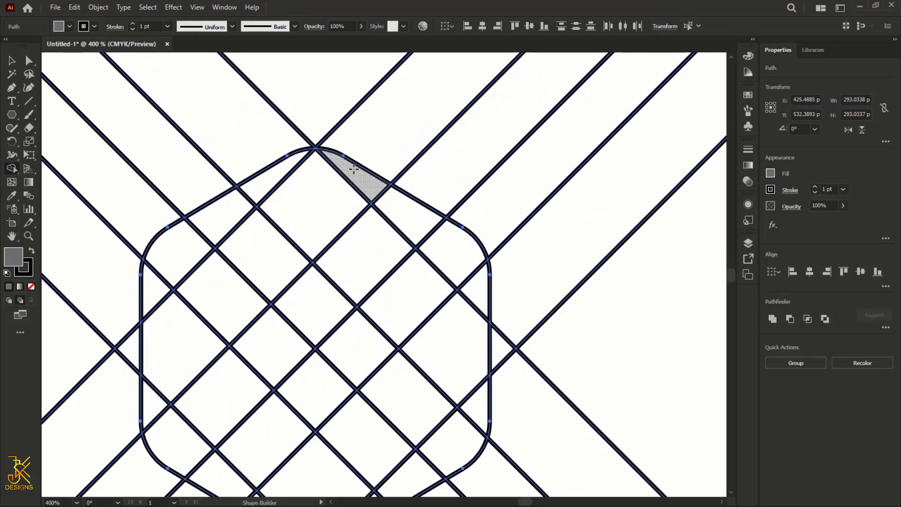
drag(356, 172, 461, 326)
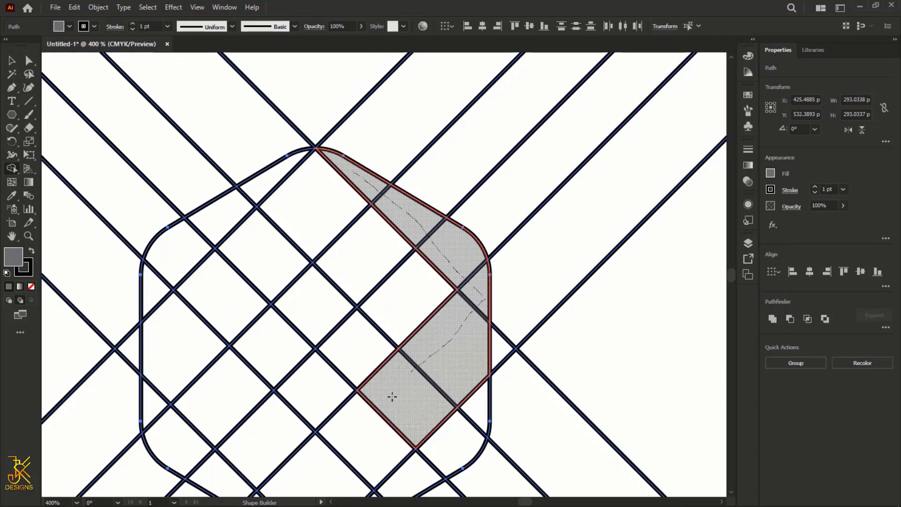
drag(462, 326, 368, 422)
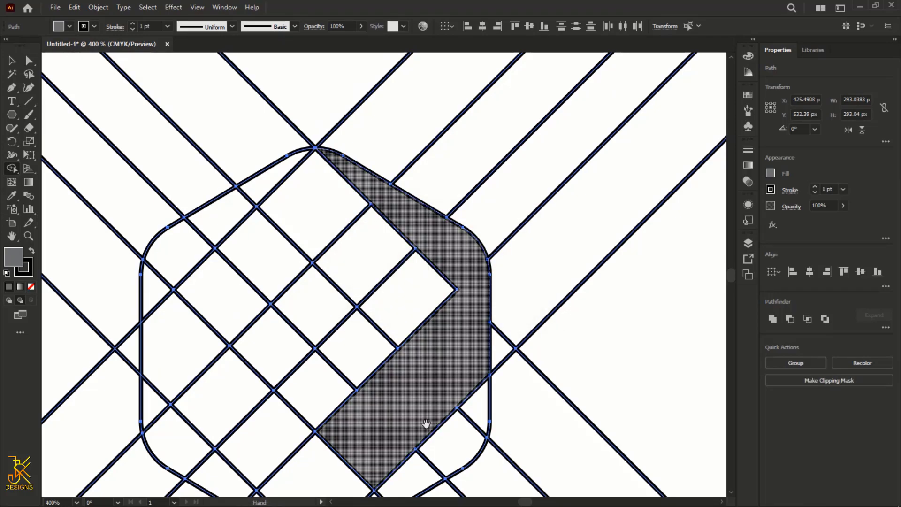
scroll(466, 280, down, 5)
drag(512, 274, 344, 331)
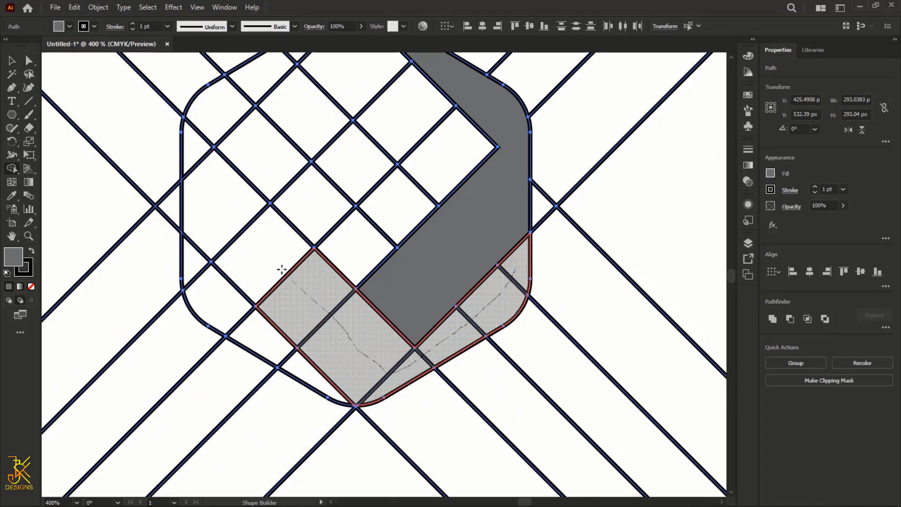
drag(345, 331, 240, 234)
Step: Merge the left-edge and top-left cells into the left band around the square hole
mouse_move(317, 384)
mouse_down()
mouse_move(210, 228)
mouse_move(285, 176)
mouse_move(331, 115)
mouse_up()
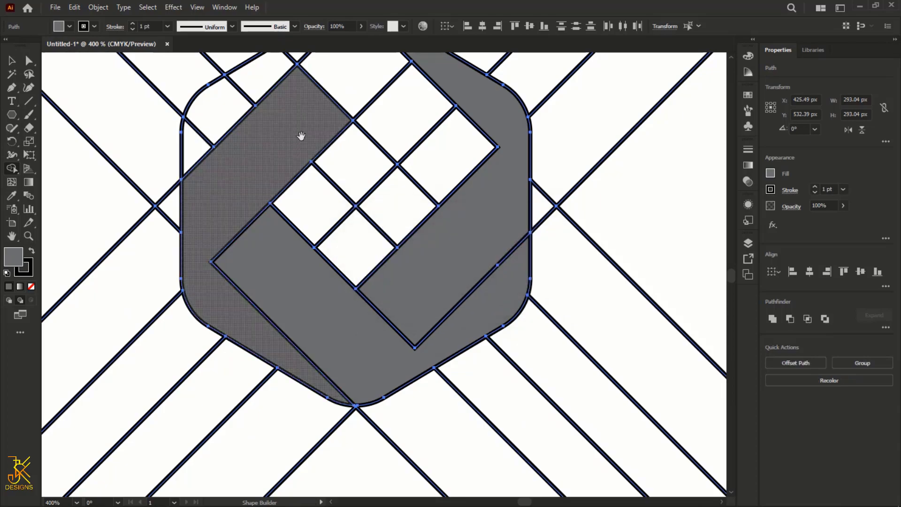
drag(299, 222, 297, 303)
drag(195, 231, 267, 181)
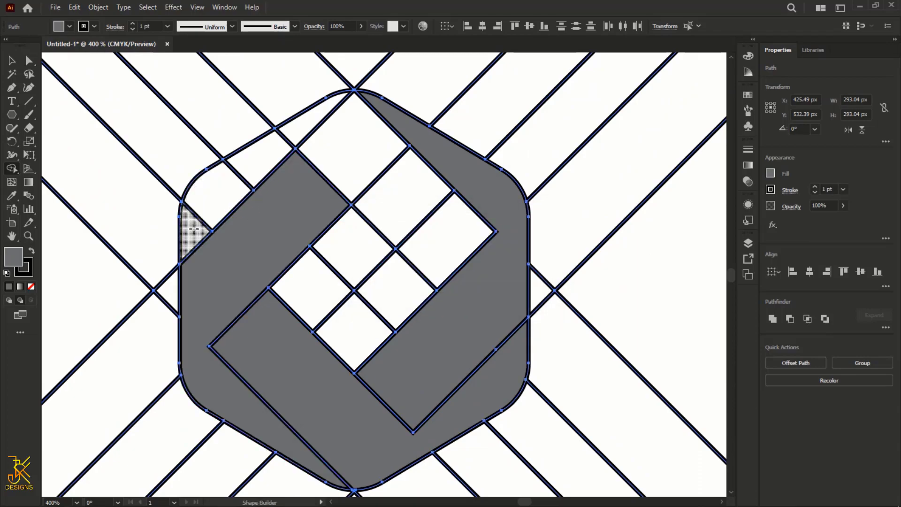
mouse_move(194, 230)
mouse_down()
mouse_move(243, 172)
mouse_move(429, 248)
mouse_up()
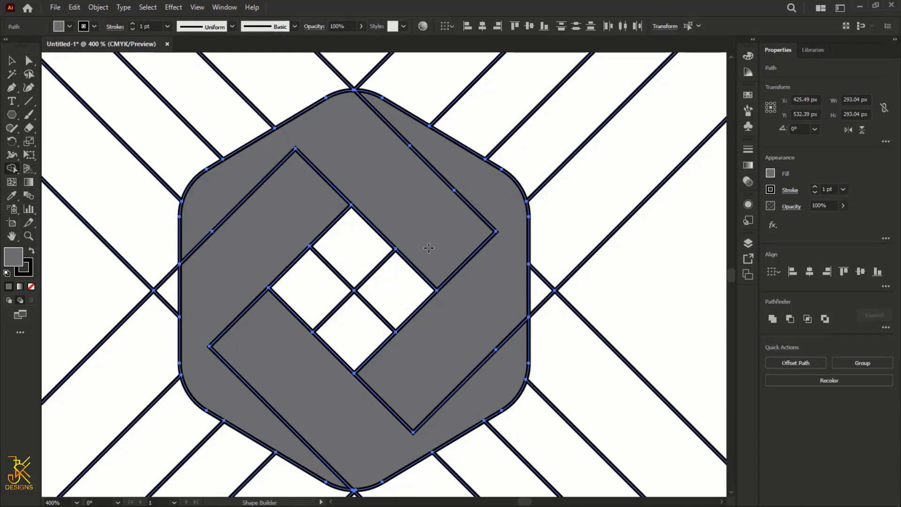
scroll(428, 248, down, 3)
scroll(428, 248, down, 1)
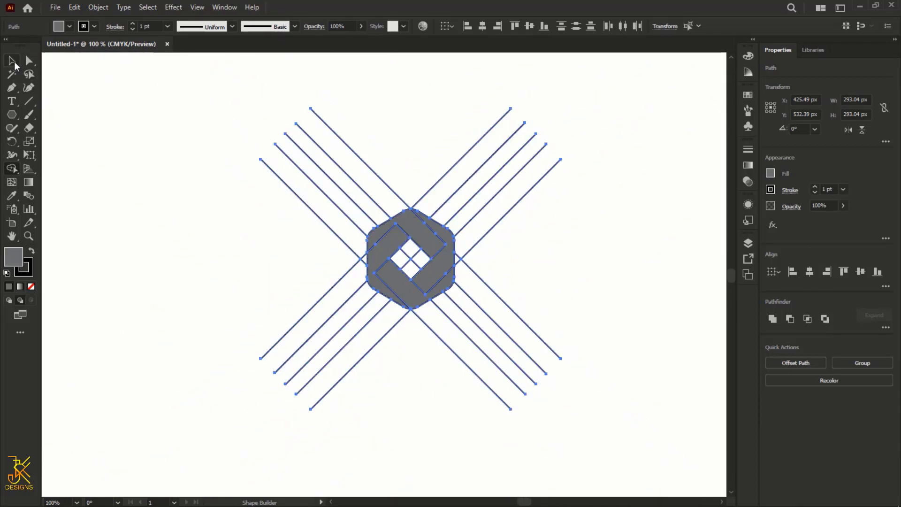
Step: Select both band shapes of the hexagon and move them left, away from the lines
click(13, 61)
click(227, 176)
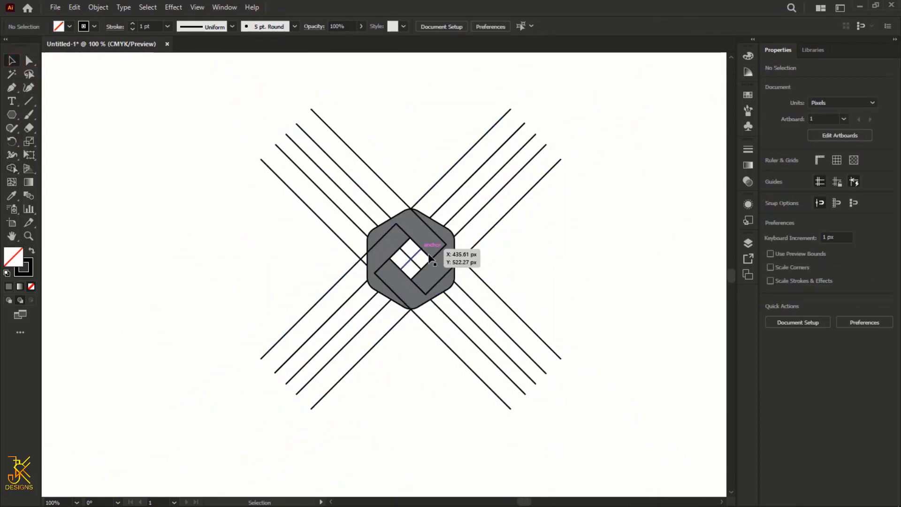
click(438, 269)
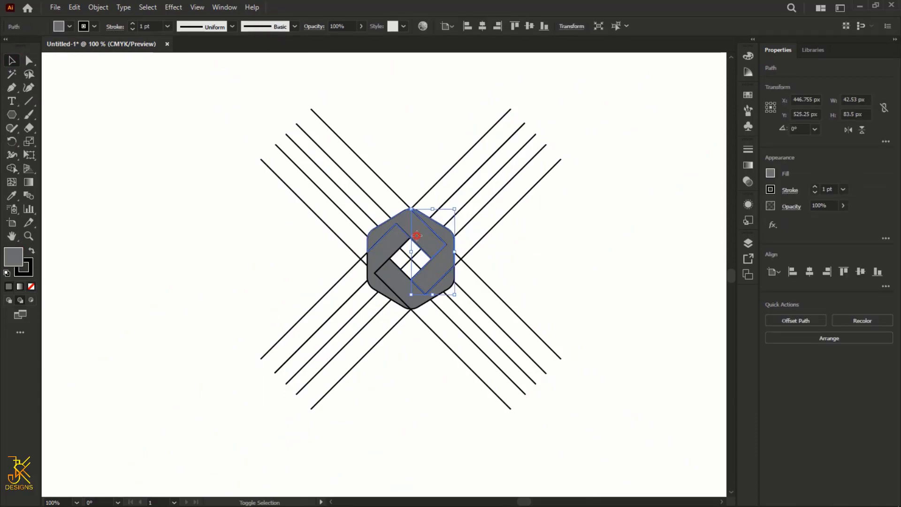
shift+click(388, 253)
shift+click(385, 283)
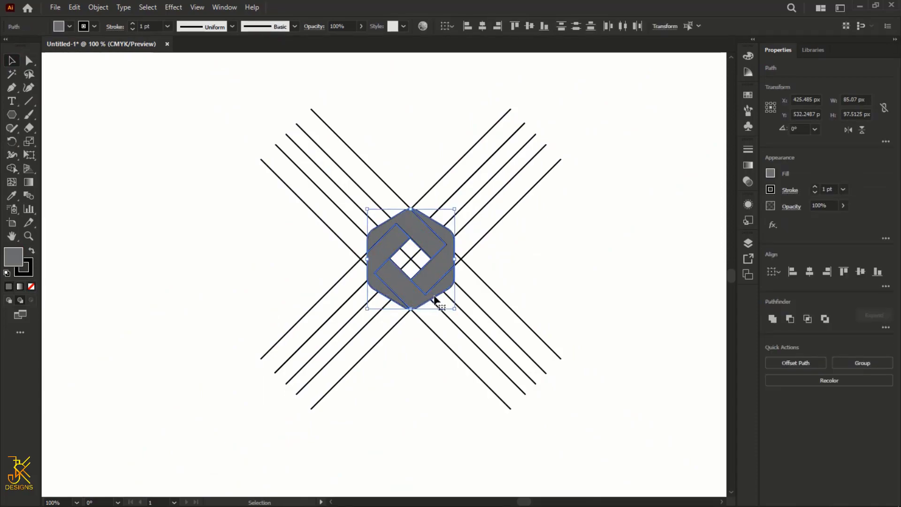
drag(436, 299, 171, 277)
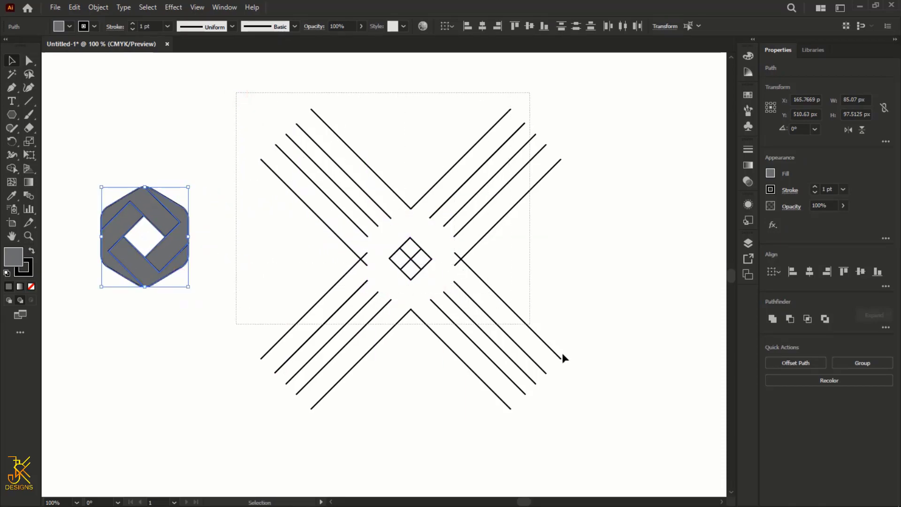
Step: Delete the crossing X lines and move the gray hexagon back to the artboard centre
drag(238, 93, 604, 404)
key(Delete)
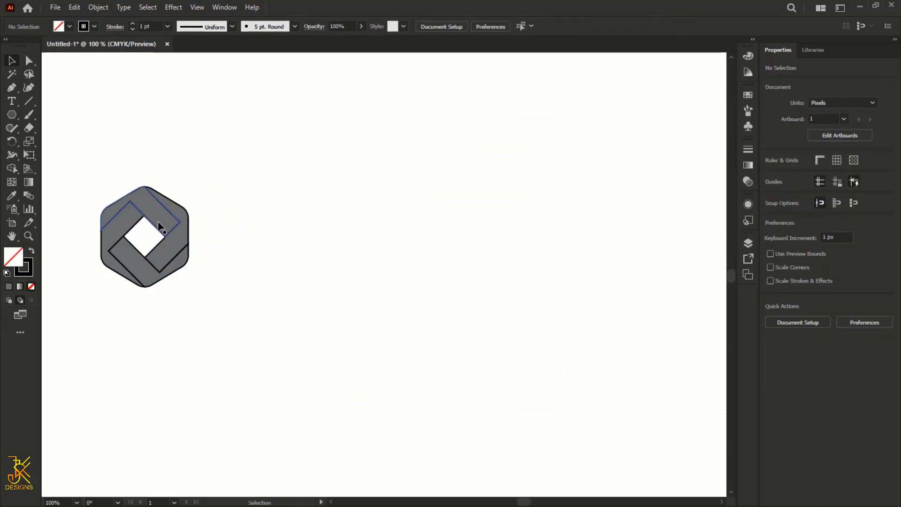
drag(82, 171, 233, 334)
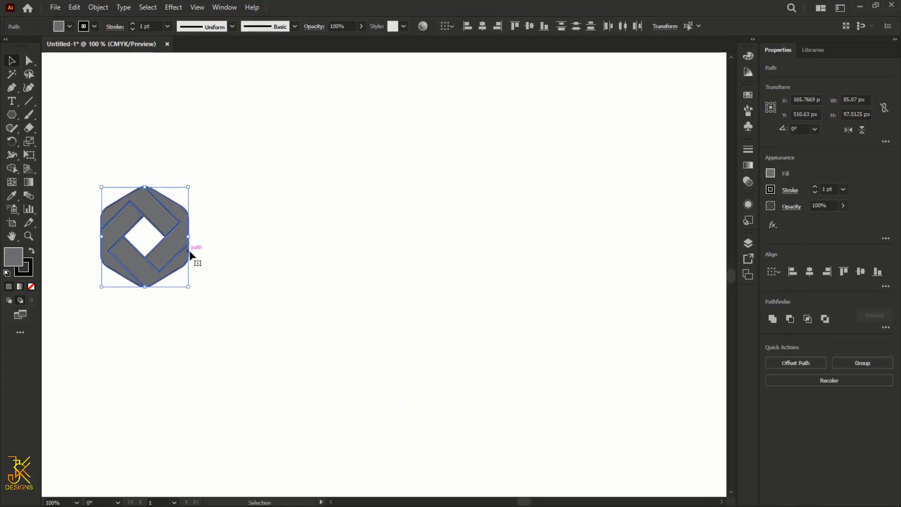
drag(192, 248, 460, 229)
Step: Scale the hexagon logo up to about 235 × 269 px
scroll(459, 229, down, 2)
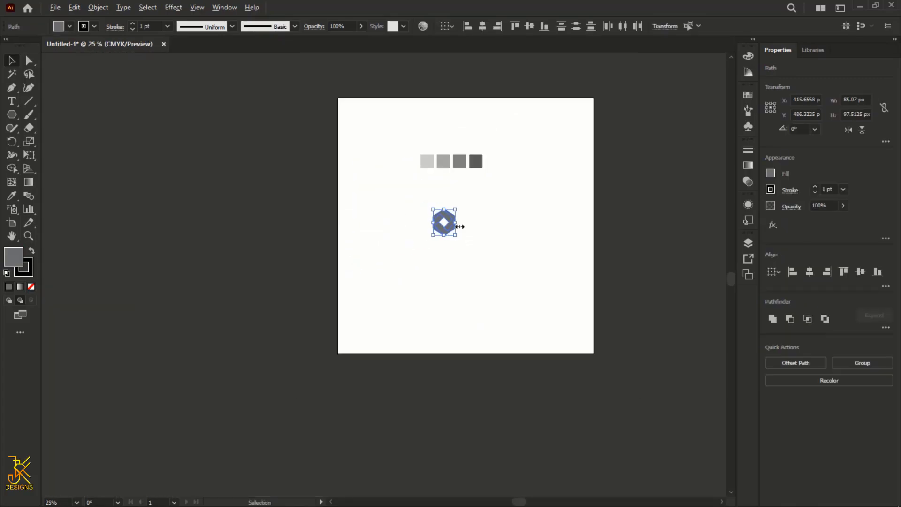
scroll(459, 228, up, 1)
drag(450, 220, 529, 217)
key(ctrl+z)
scroll(550, 267, up, 1)
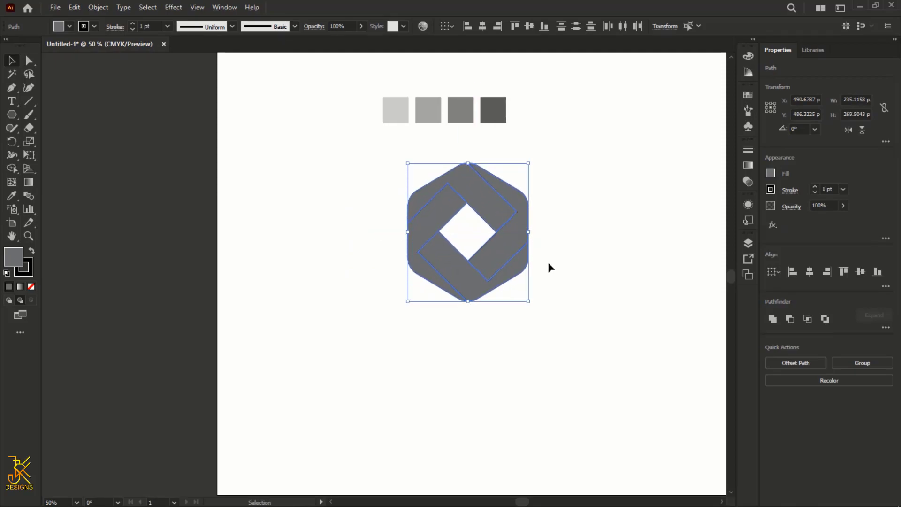
drag(364, 137, 615, 348)
Step: Copy the hexagon and paste it in place directly on top of the original
click(74, 8)
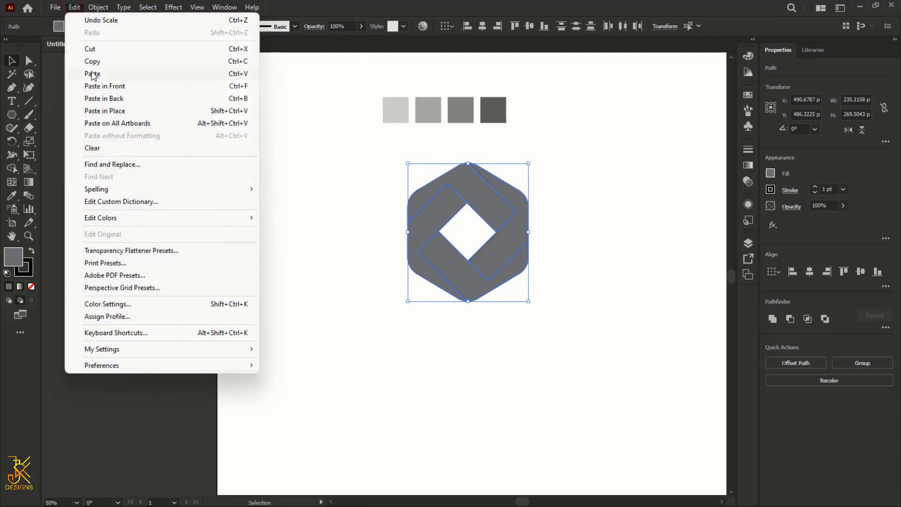
click(92, 65)
click(73, 8)
click(102, 112)
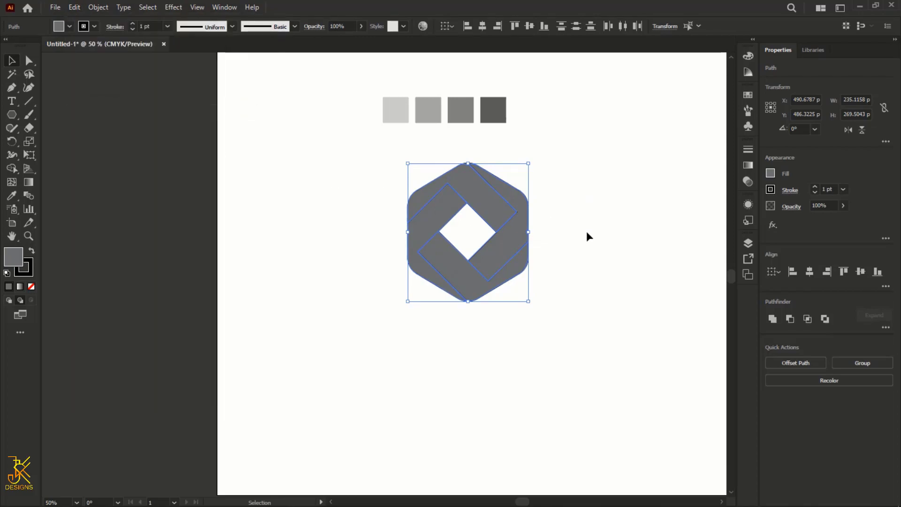
click(545, 239)
key(ctrl+z)
scroll(545, 247, up, 2)
scroll(545, 247, down, 1)
scroll(548, 255, up, 2)
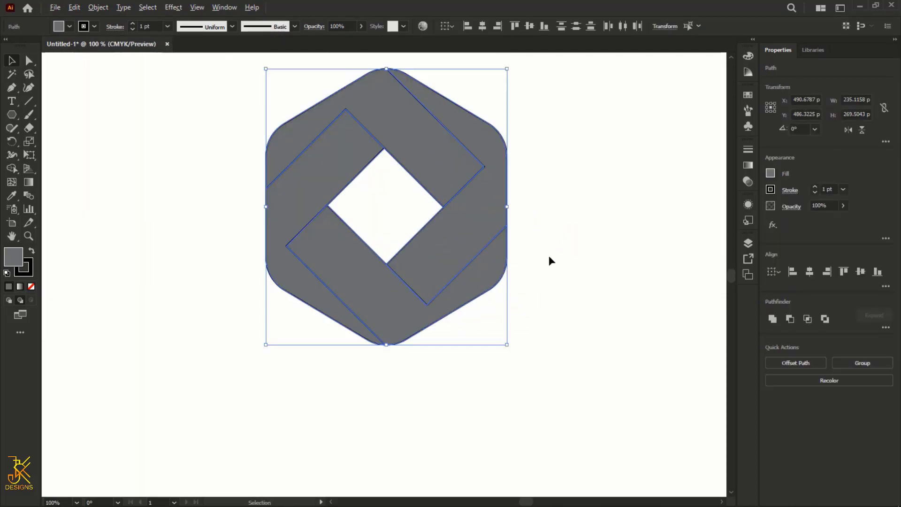
drag(520, 203, 557, 316)
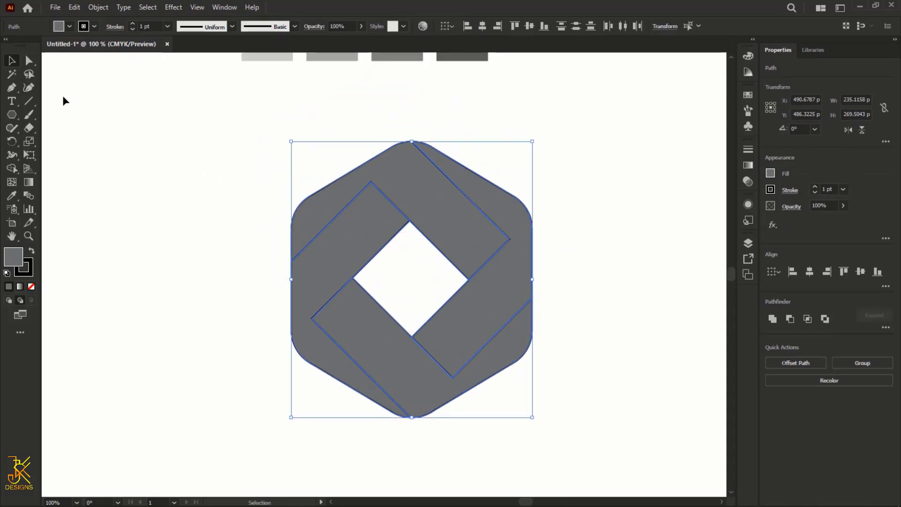
Step: Round the interlocking bands' inner corners to about 26.46 px using a live-corner widget
click(28, 61)
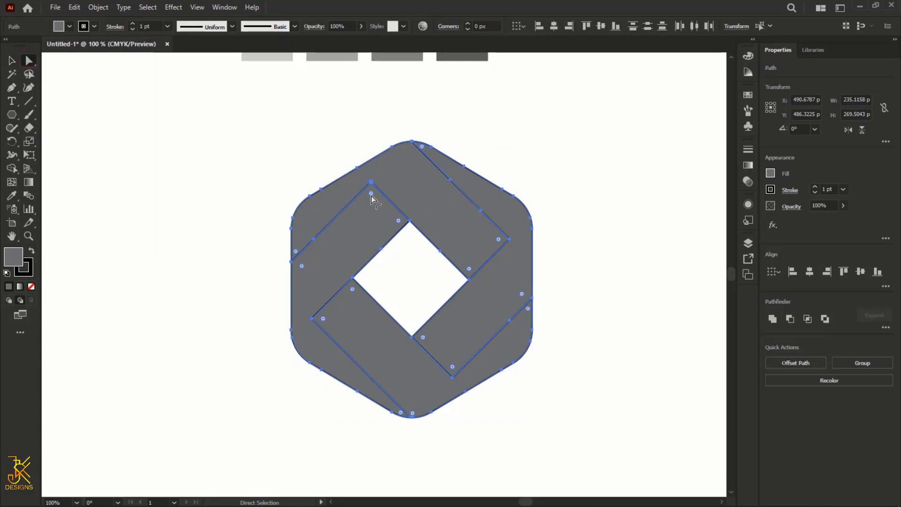
key(ctrl)
drag(371, 194, 376, 221)
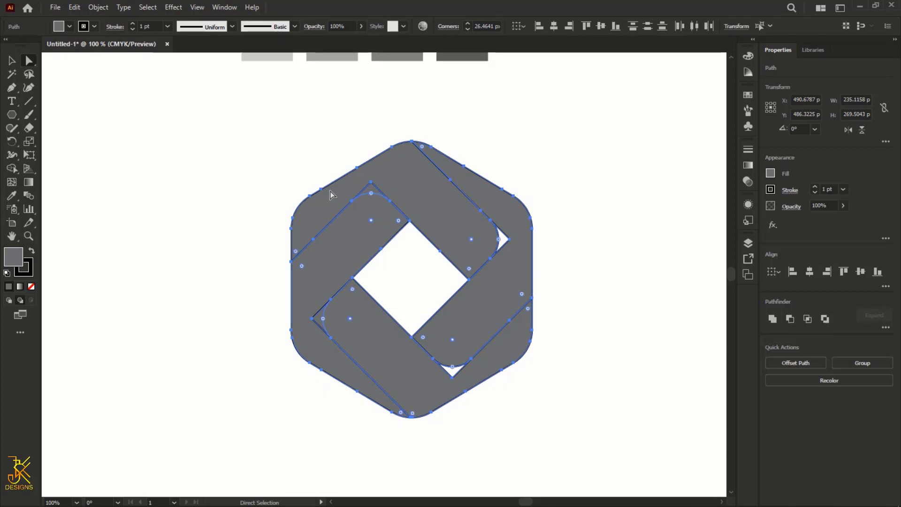
click(12, 60)
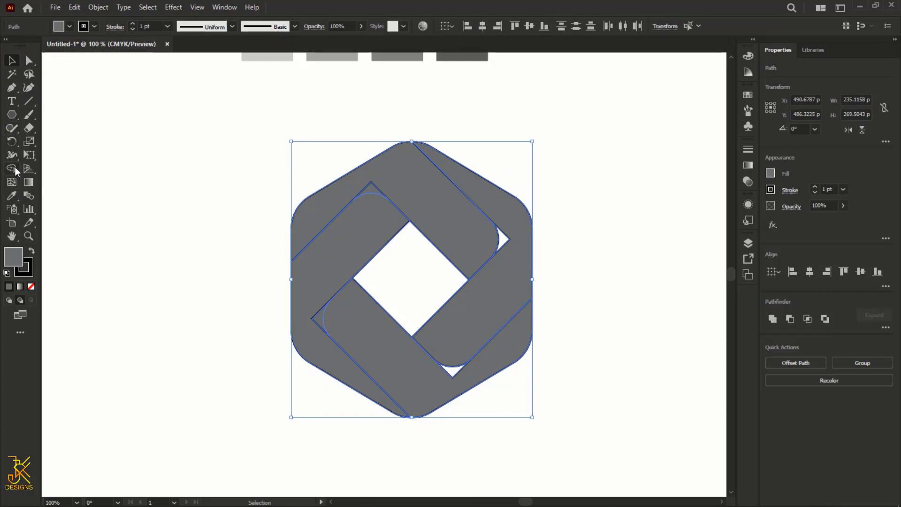
Step: Merge the top-left, right, bottom and left bands with their gap triangles, and make the central square a separate shape
click(12, 168)
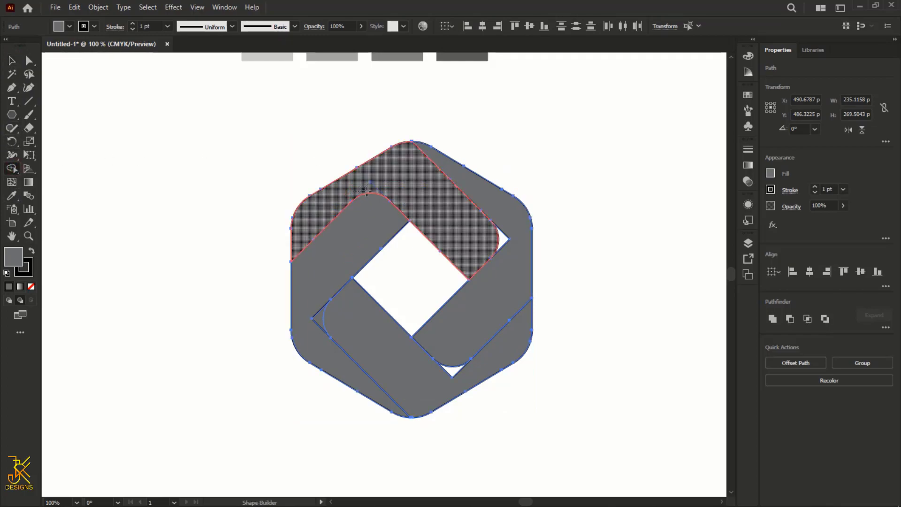
drag(353, 191, 378, 194)
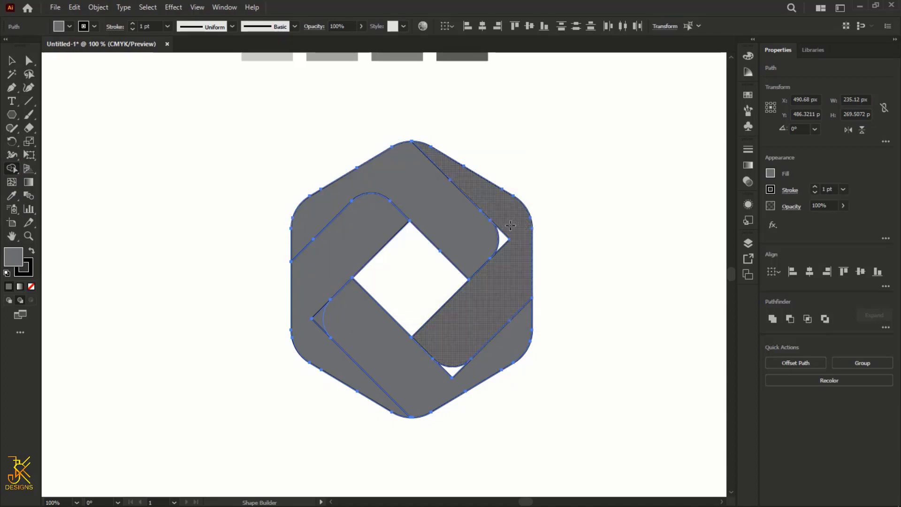
drag(510, 225, 482, 331)
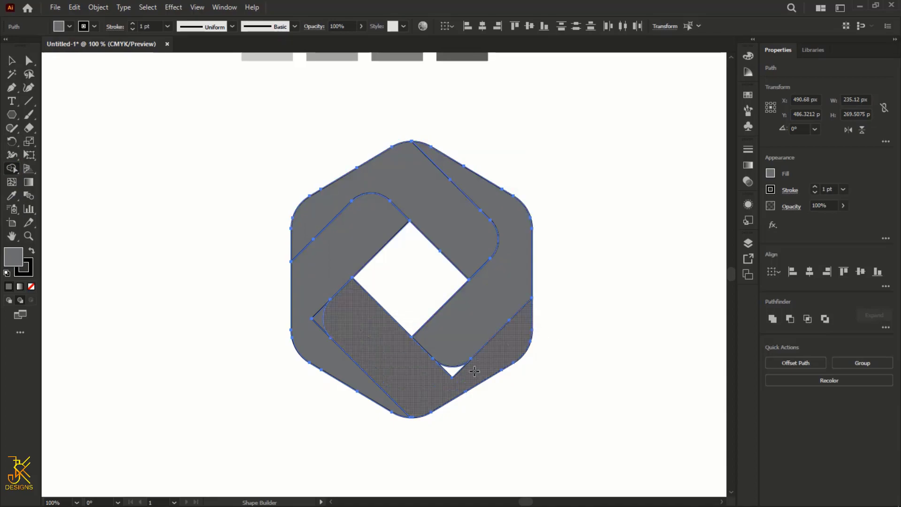
drag(466, 371, 452, 372)
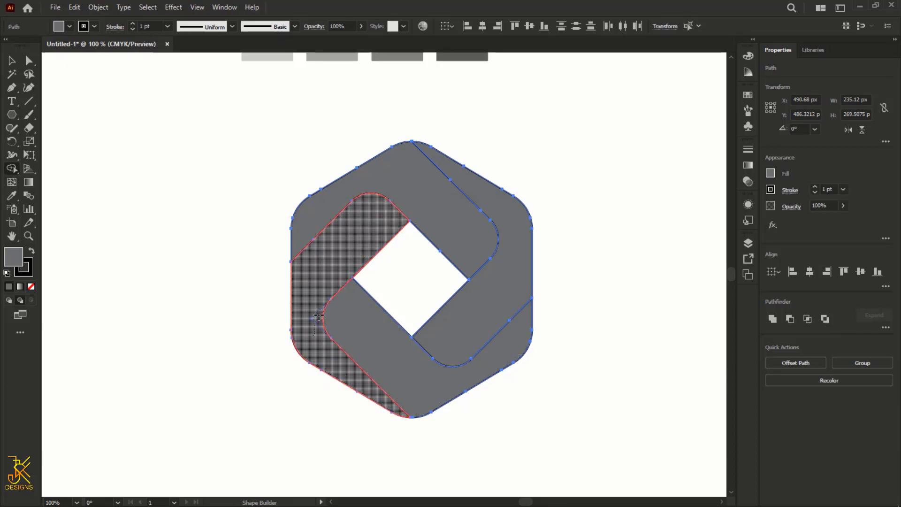
drag(314, 325, 322, 314)
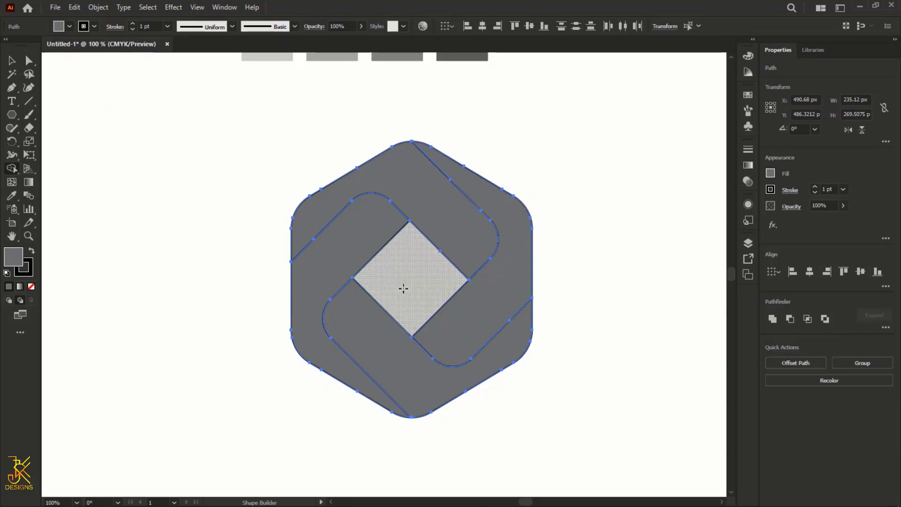
click(403, 289)
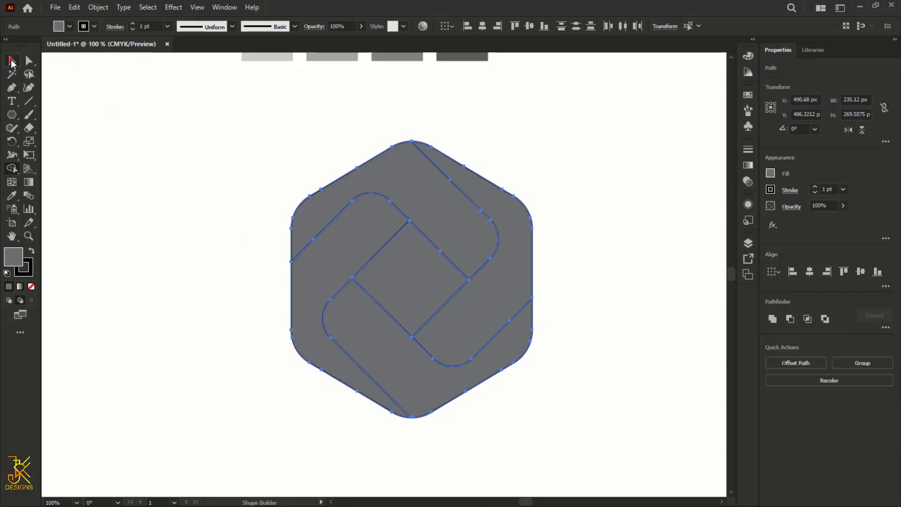
click(12, 61)
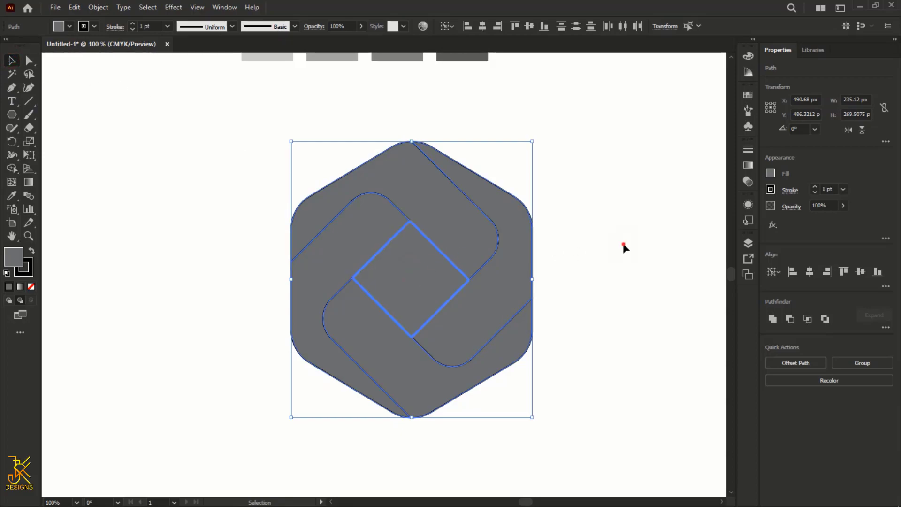
Step: Copy the inner square and paste it in place over the original
click(623, 246)
click(446, 273)
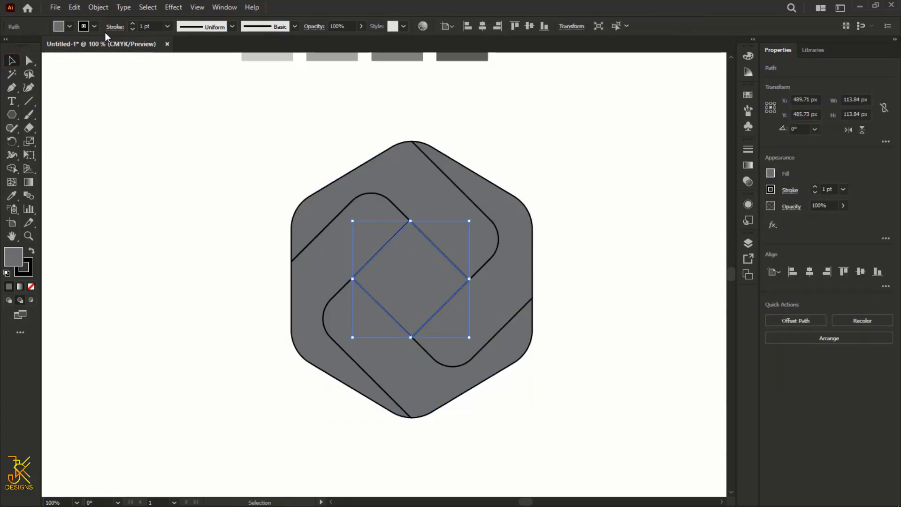
click(77, 8)
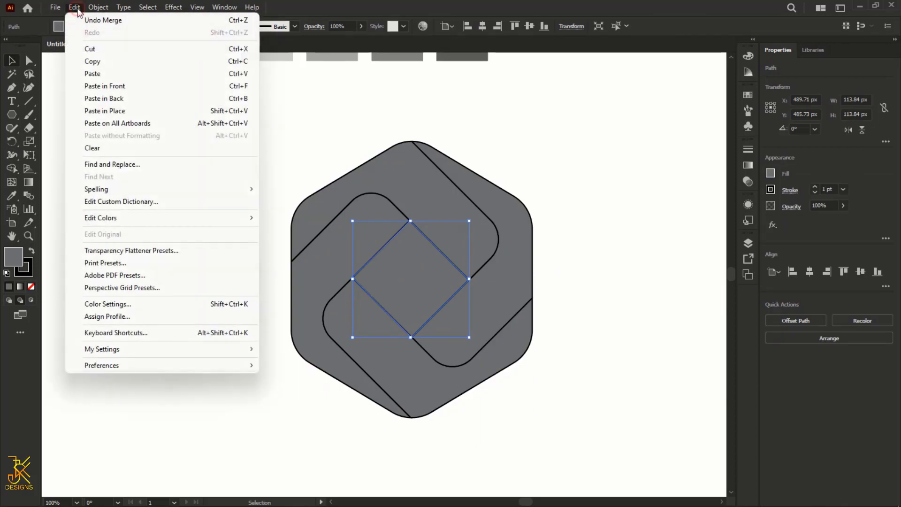
click(92, 61)
click(69, 8)
click(111, 113)
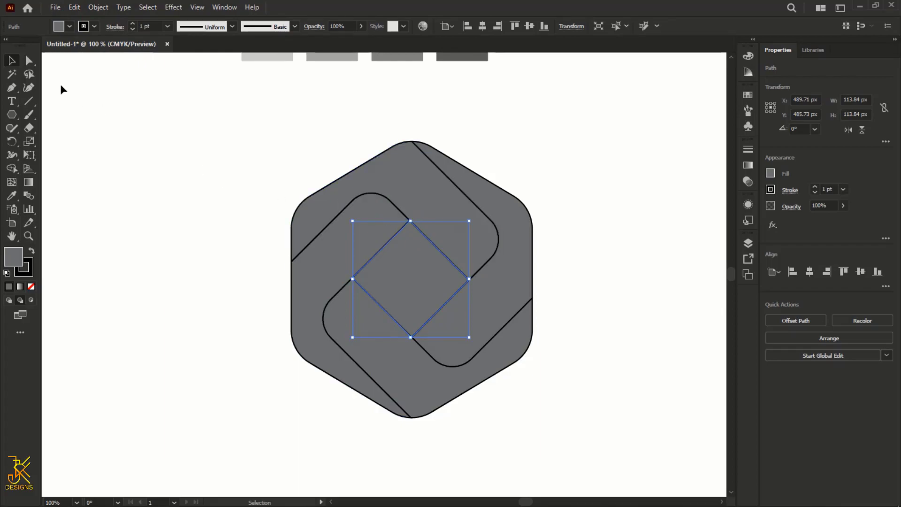
Step: Round the pasted square's corners to about 19.6 px and select all logo shapes
click(29, 62)
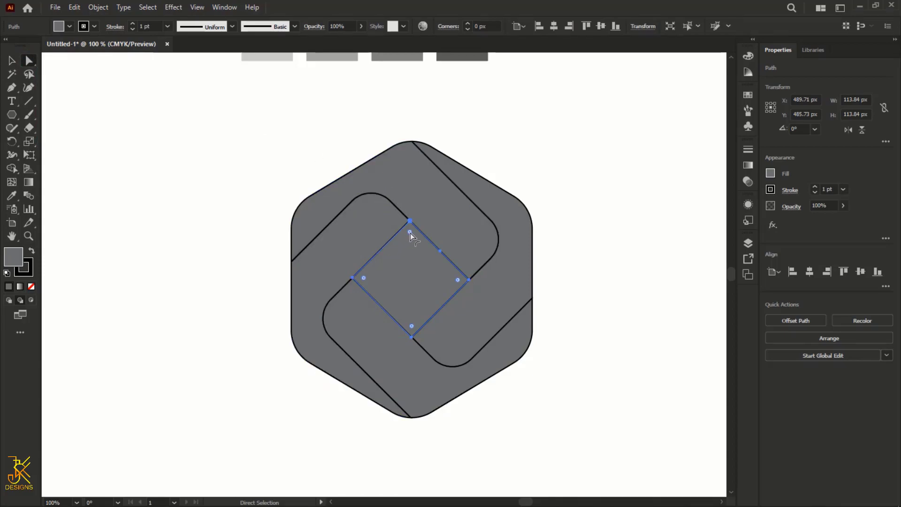
drag(410, 233, 416, 249)
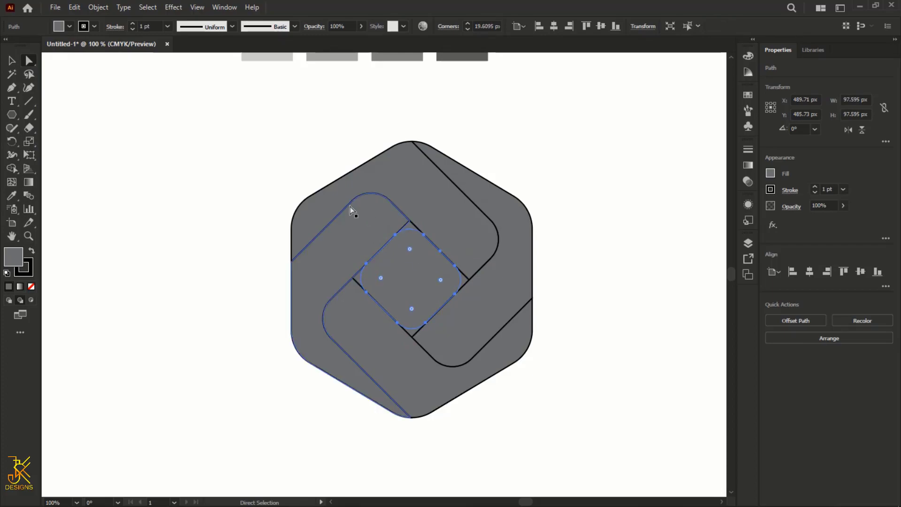
click(12, 62)
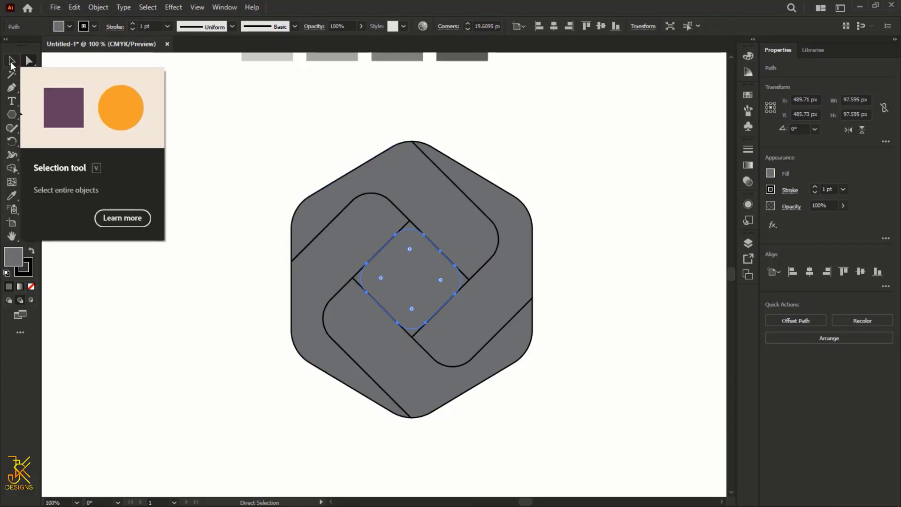
drag(241, 111, 644, 470)
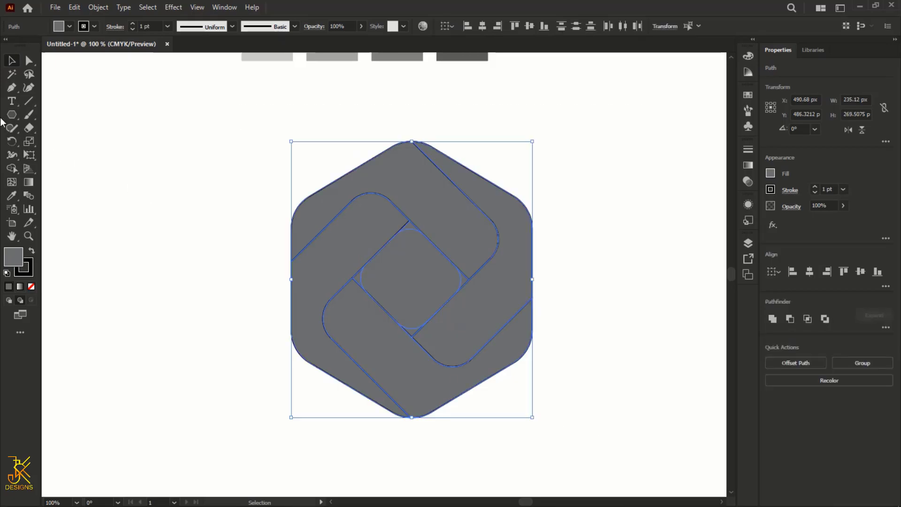
Step: Merge the left, lower-left, upper and right bands each with its neighbouring sliver
click(12, 169)
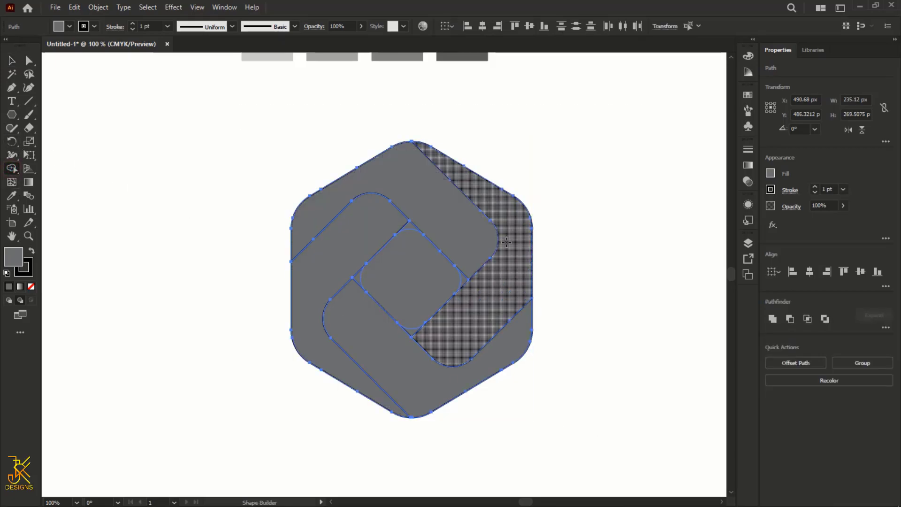
scroll(498, 249, up, 2)
drag(301, 201, 315, 205)
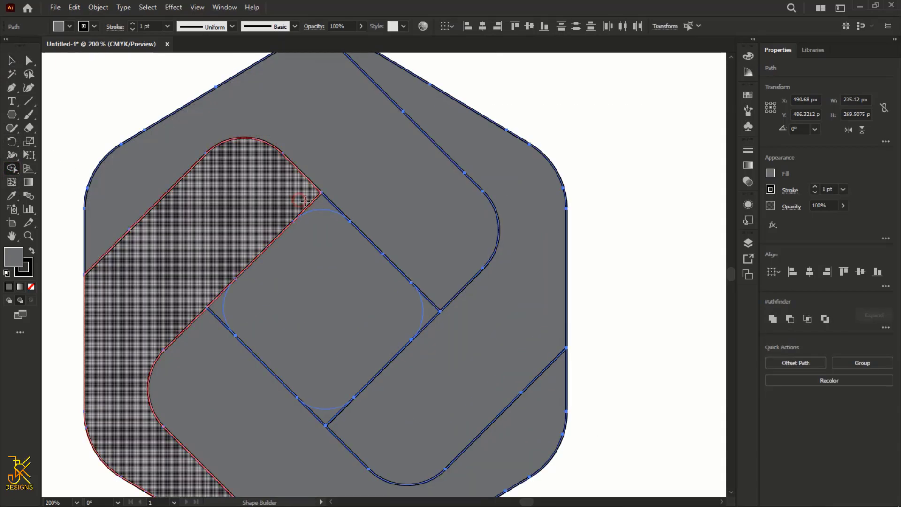
drag(216, 334, 217, 311)
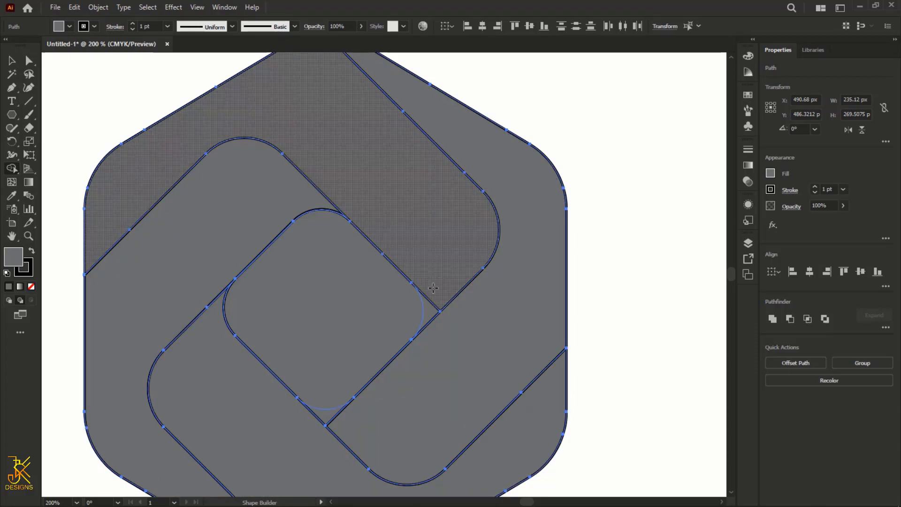
mouse_move(429, 284)
mouse_down()
mouse_move(432, 309)
mouse_move(445, 275)
mouse_up()
drag(342, 421, 330, 416)
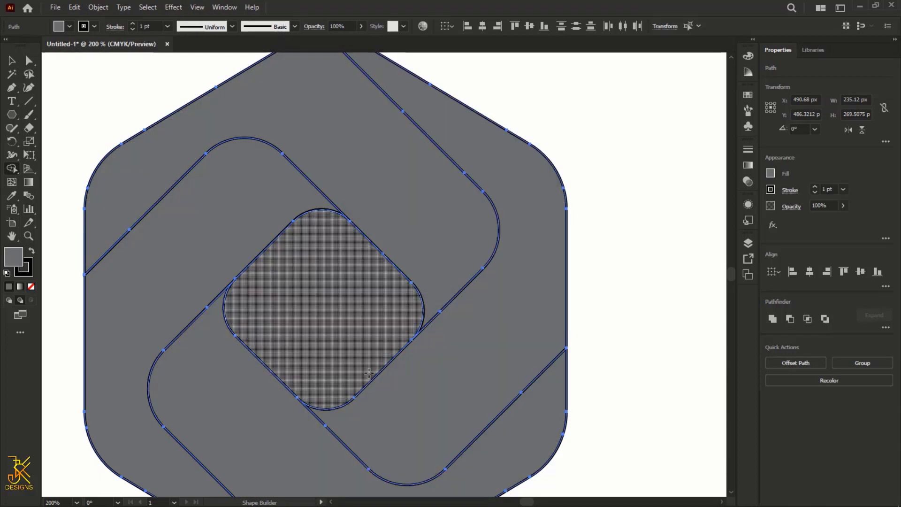
Step: Delete the centre rounded square to leave a hole, then deselect everything
click(325, 309)
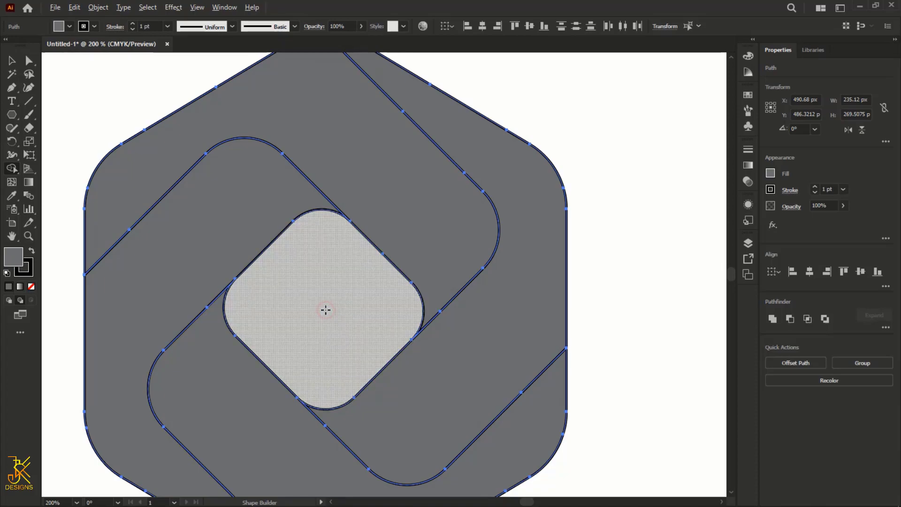
scroll(326, 309, down, 1)
alt+click(324, 311)
key(v)
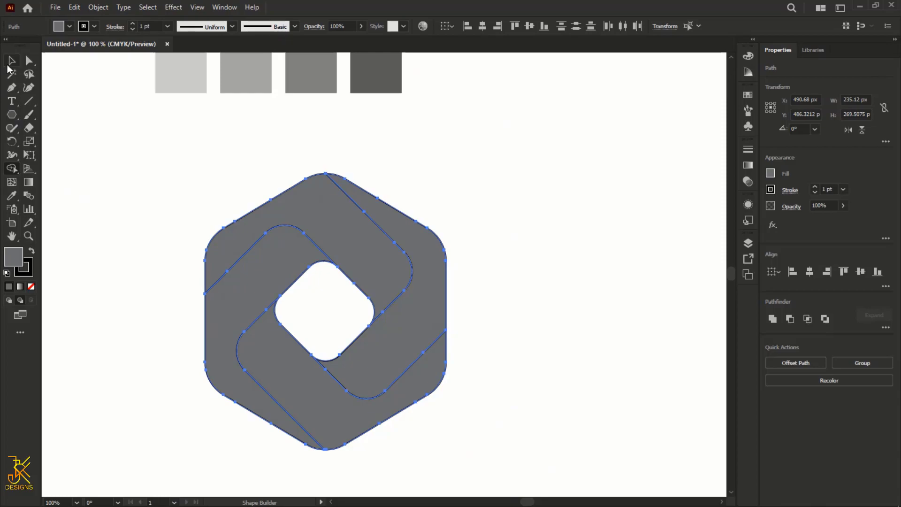
click(149, 140)
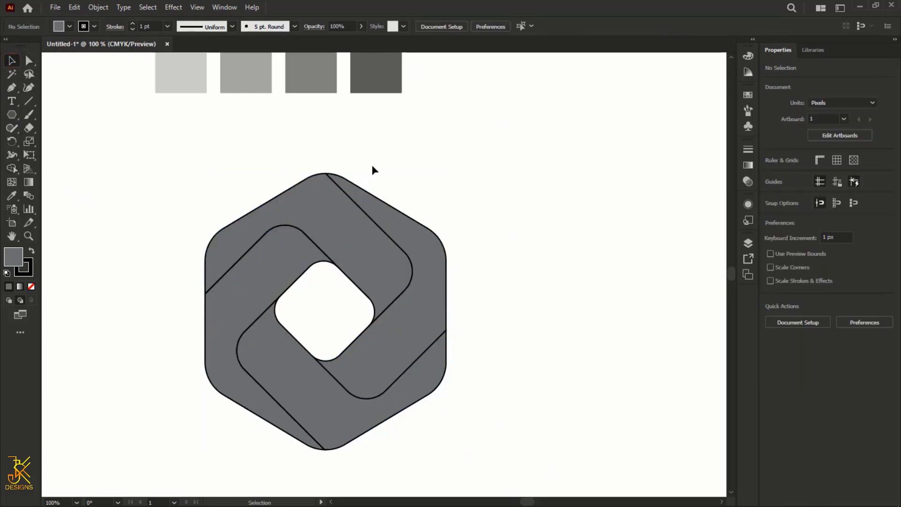
drag(481, 236, 544, 254)
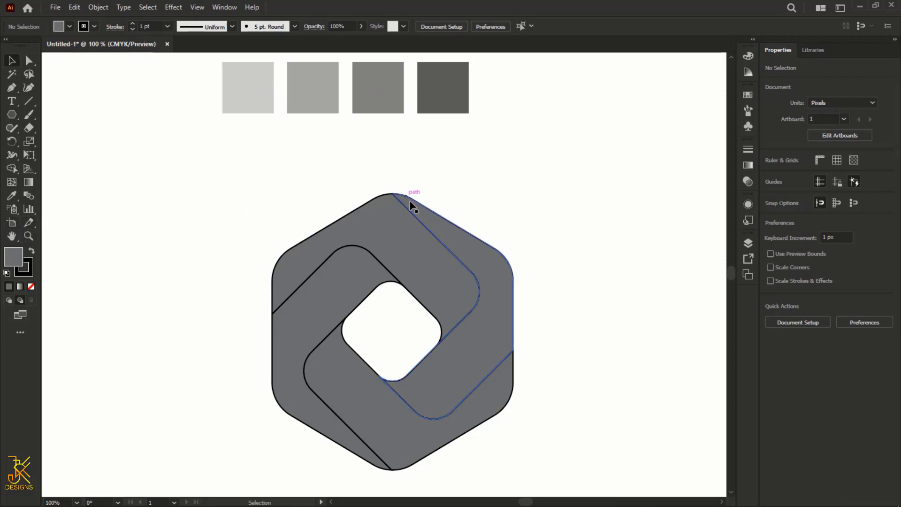
key(i)
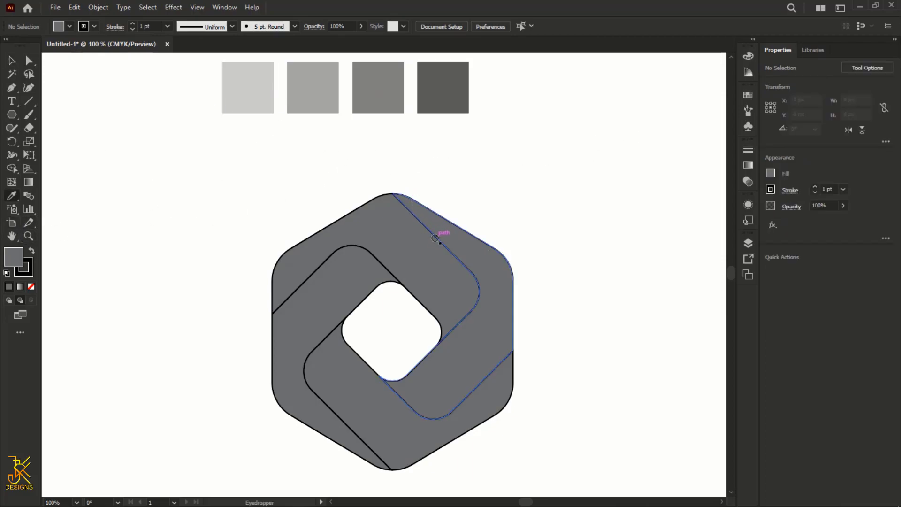
key(v)
click(419, 239)
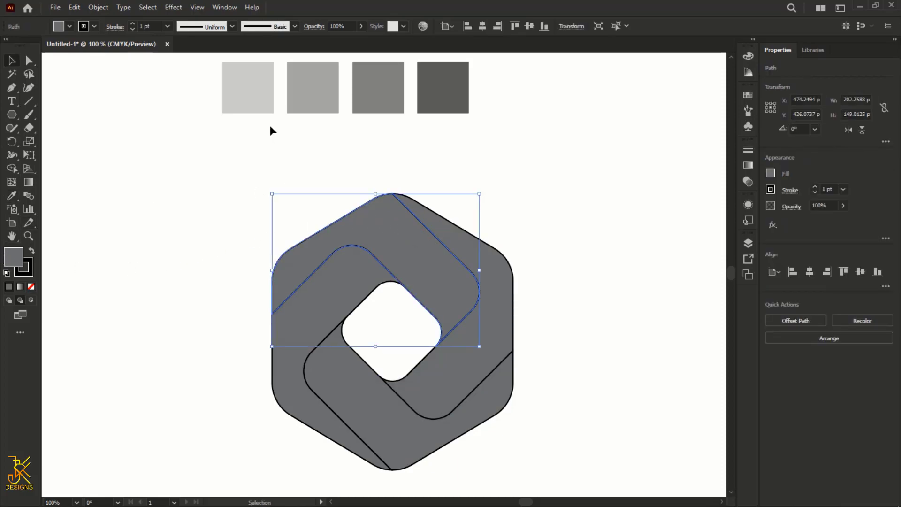
Step: Fill the upper band with the lightest grey swatch and the right band with the second
key(i)
click(258, 98)
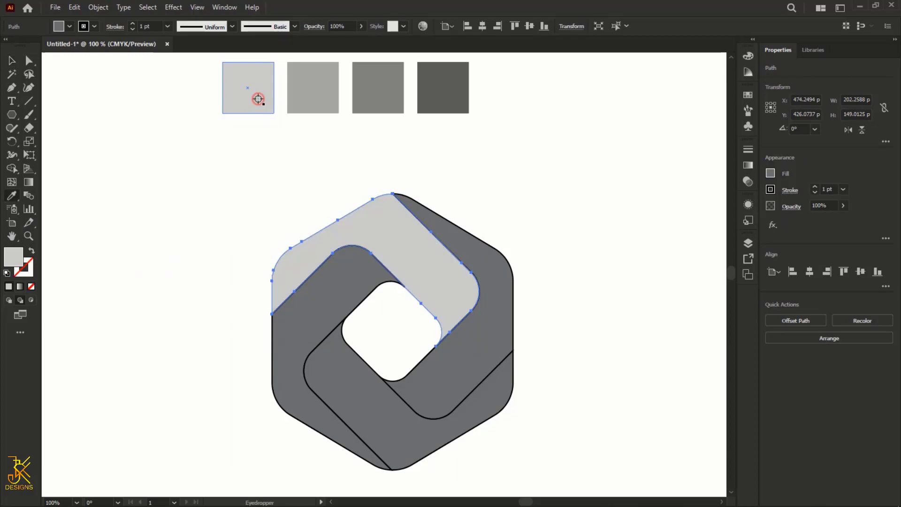
key(v)
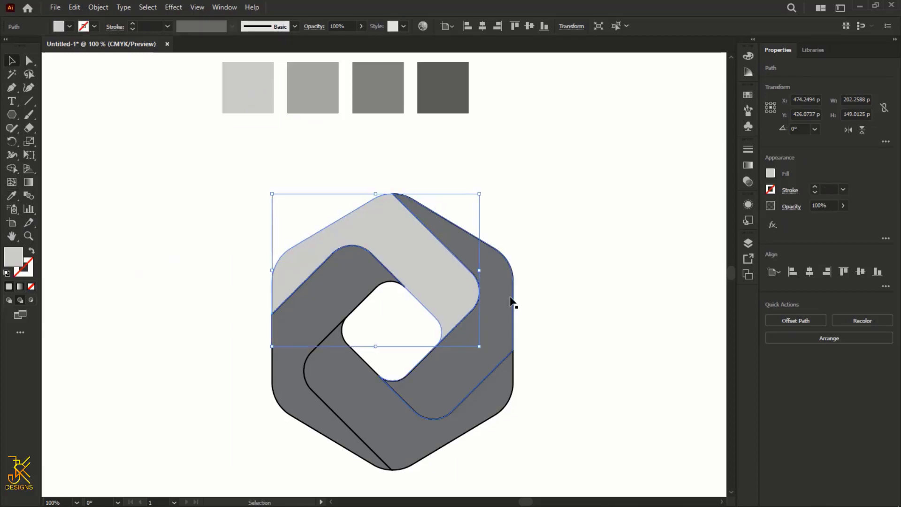
click(515, 299)
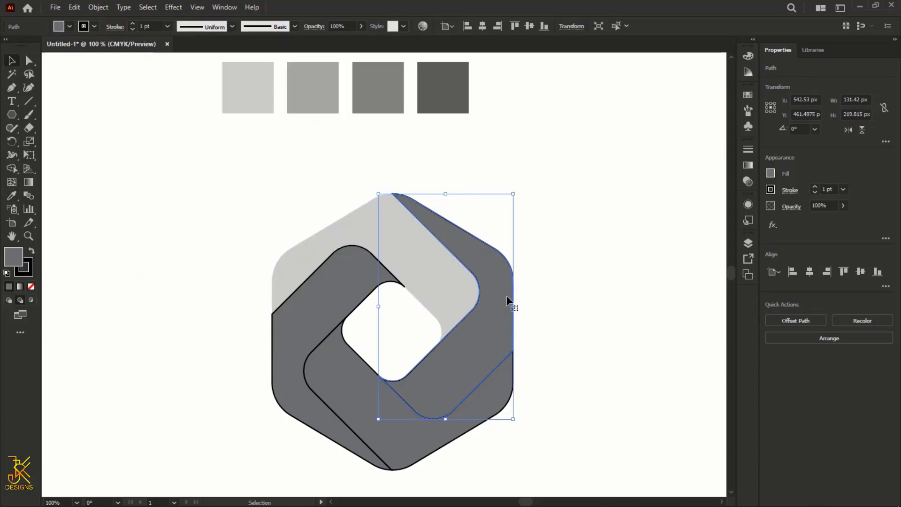
key(i)
click(318, 86)
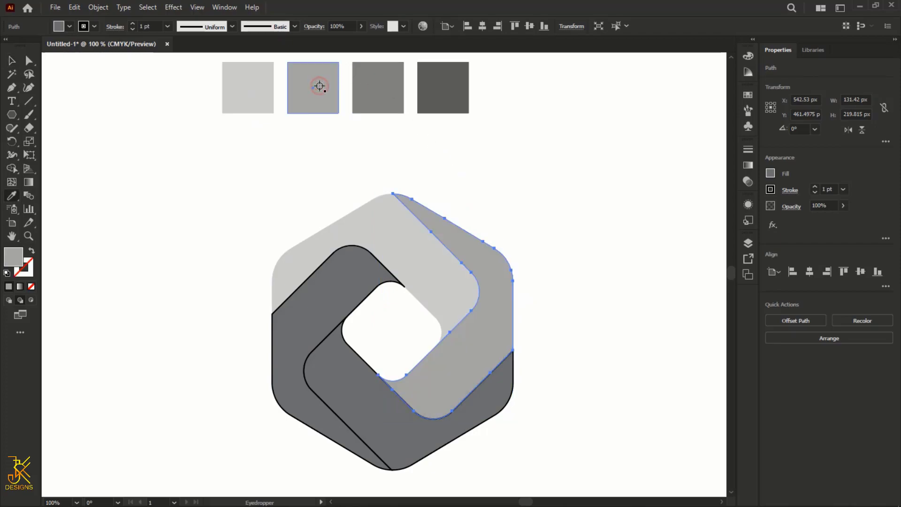
Step: Fill the bottom band with the third grey swatch and the left band with the darkest, then zoom out
key(v)
click(396, 443)
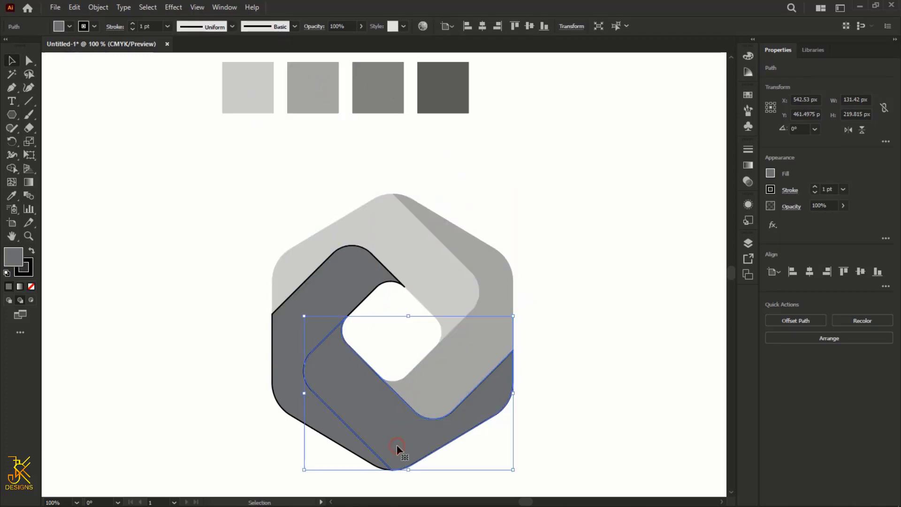
key(i)
click(383, 103)
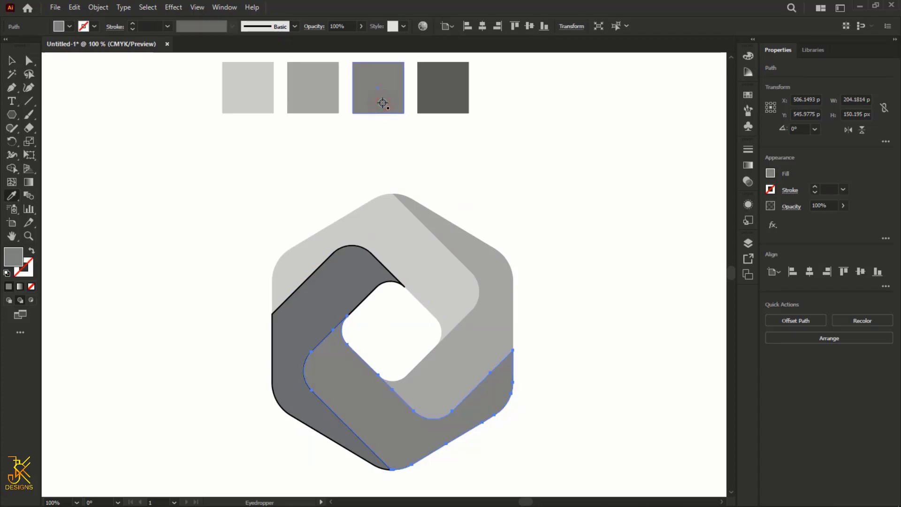
key(v)
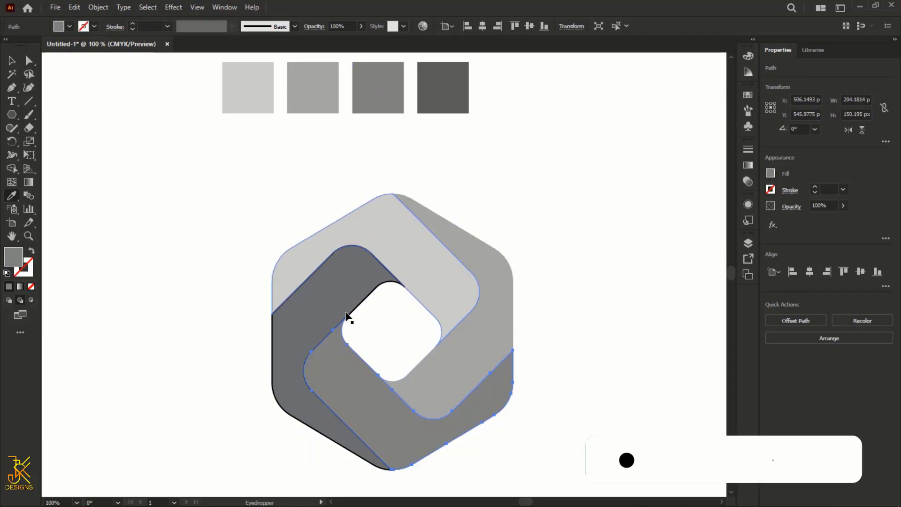
click(304, 359)
key(i)
click(443, 89)
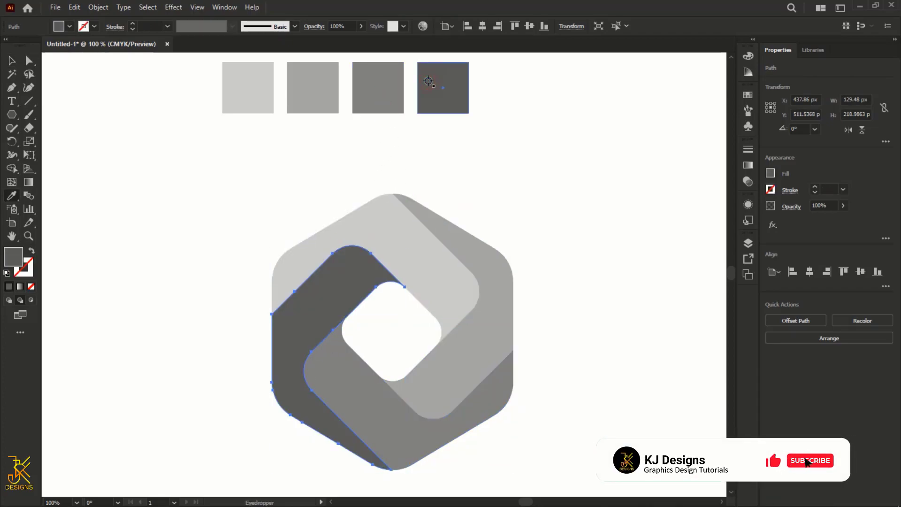
key(ctrl+minus)
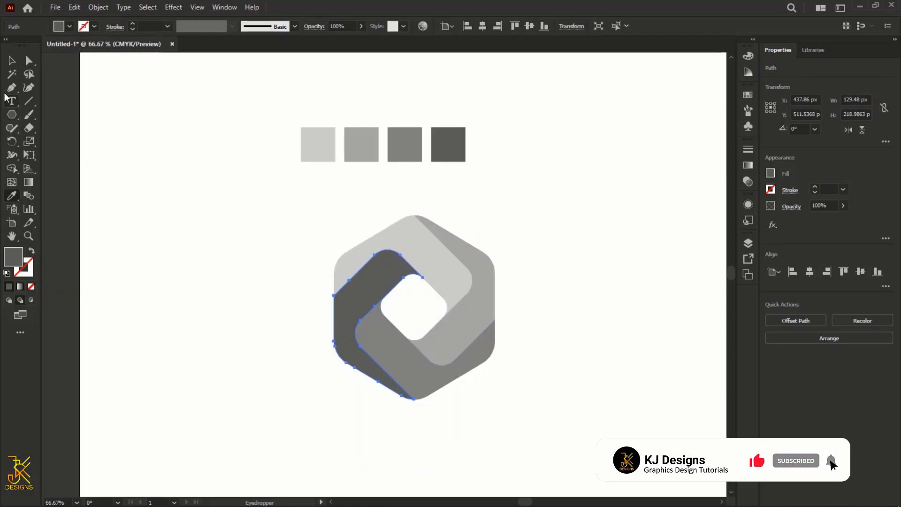
Step: Marquee-select all four bands and Shift-drag the right handle to scale the logo up
key(v)
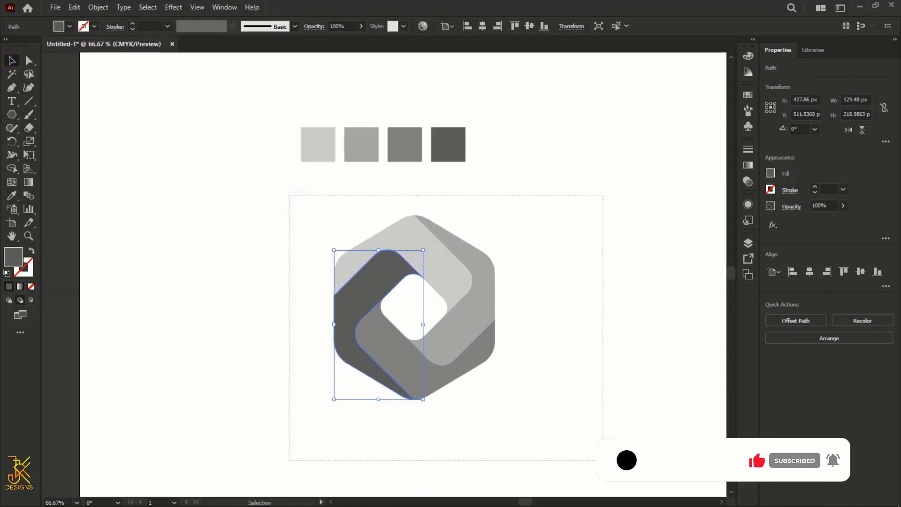
drag(289, 195, 603, 459)
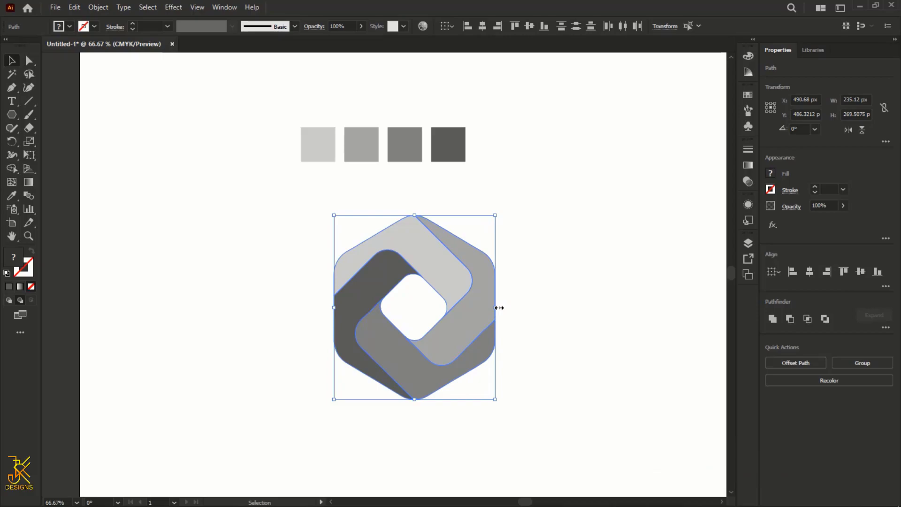
drag(499, 307, 537, 310)
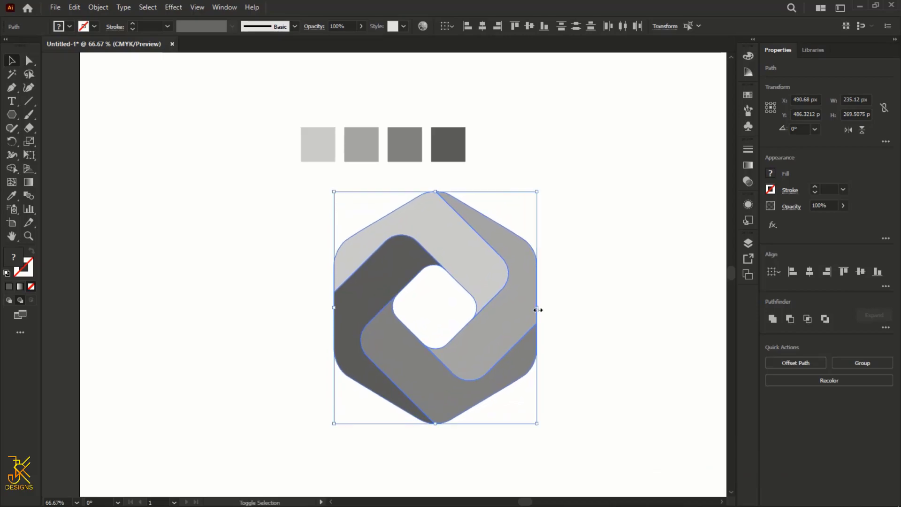